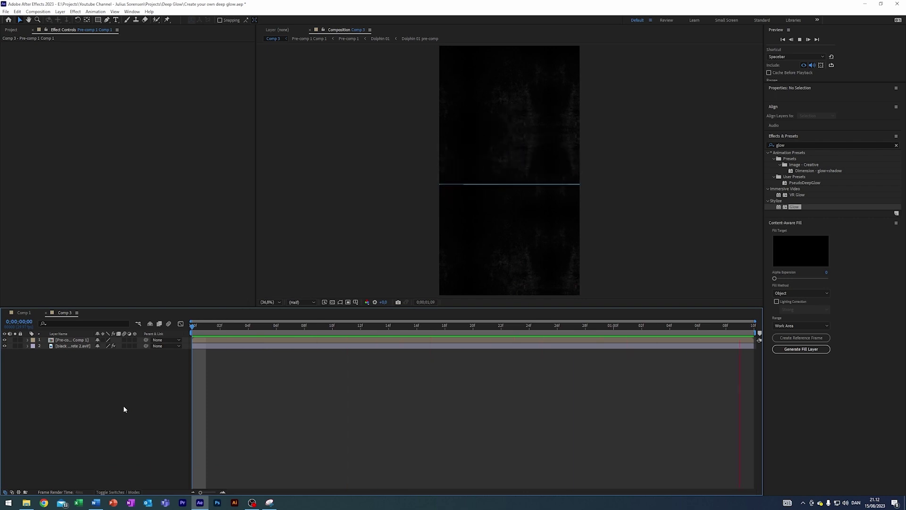
# - Apply Slider Control to the Pre-comp 1 Comp 1 layer and duplicate it into four sliders
pyautogui.click(791, 144)
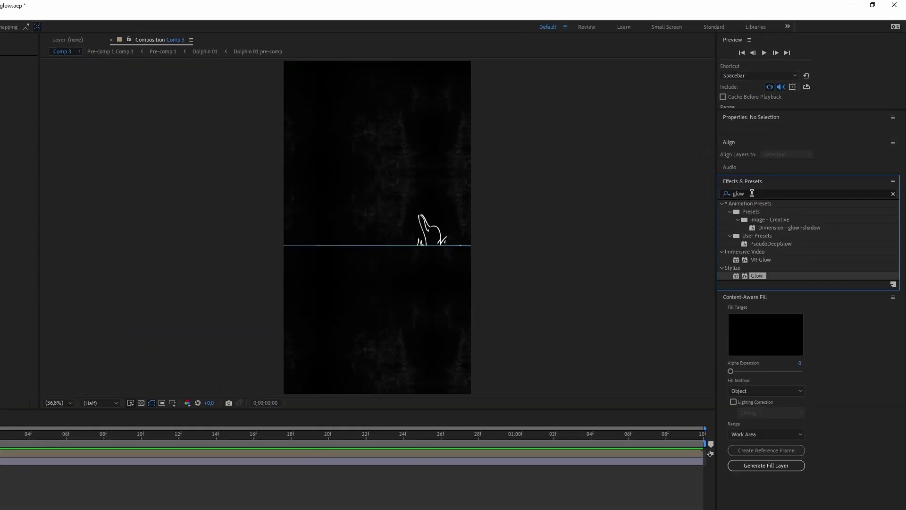
pyautogui.click(751, 193)
pyautogui.write('slid')
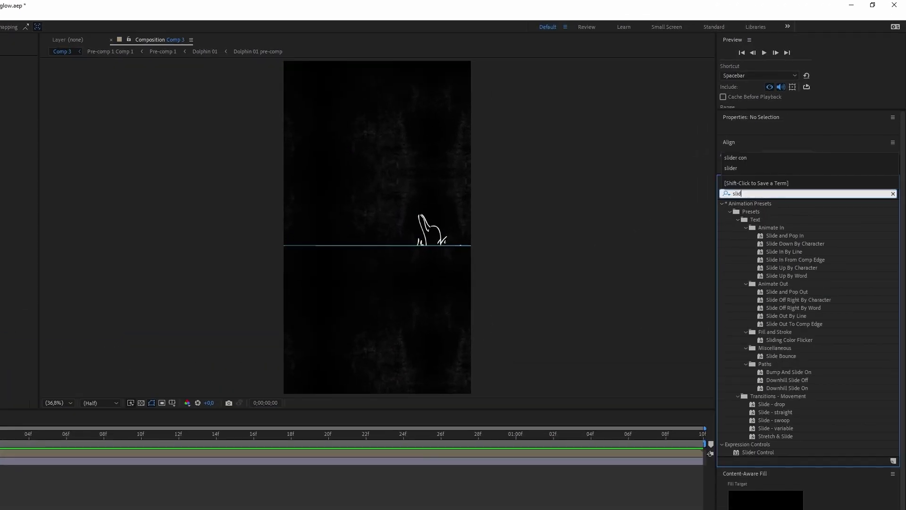
pyautogui.write('er')
pyautogui.moveTo(767, 215); pyautogui.dragTo(87, 459)
pyautogui.hotkey('ctrl', 'd')
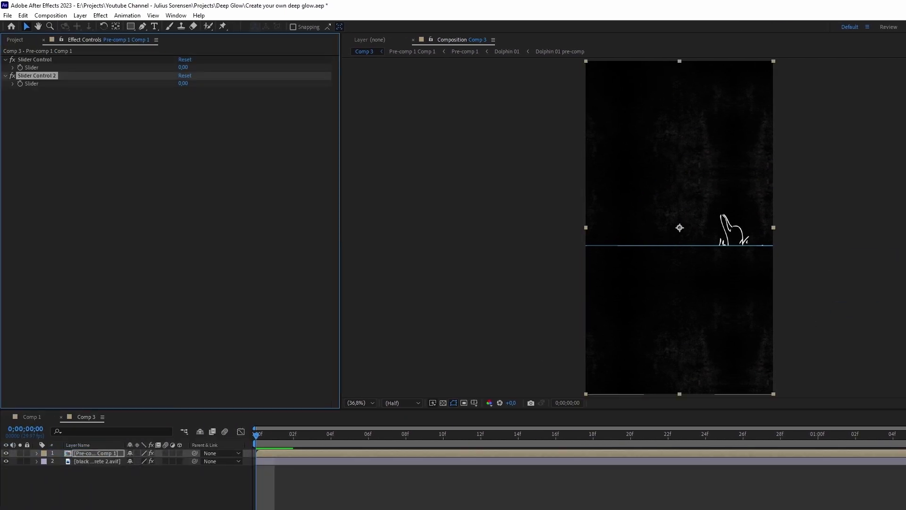
pyautogui.hotkey('ctrl', 'd')
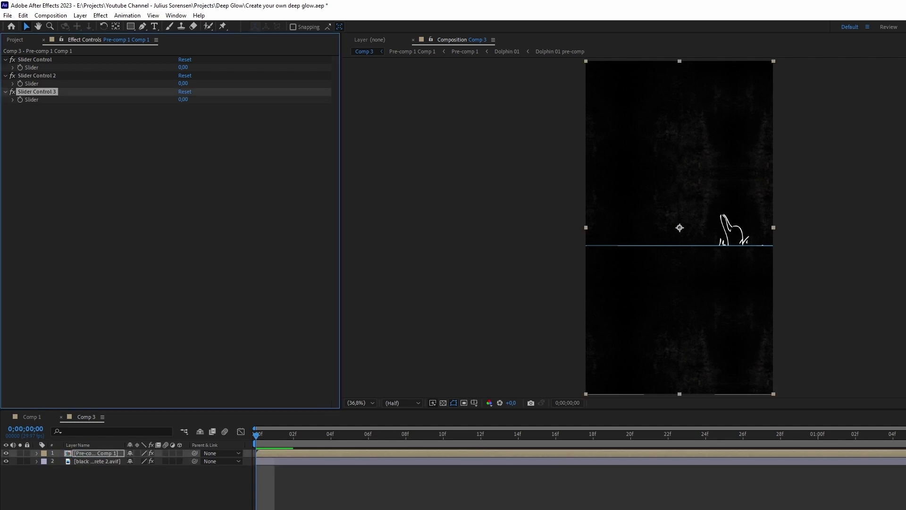
pyautogui.hotkey('ctrl', 'd')
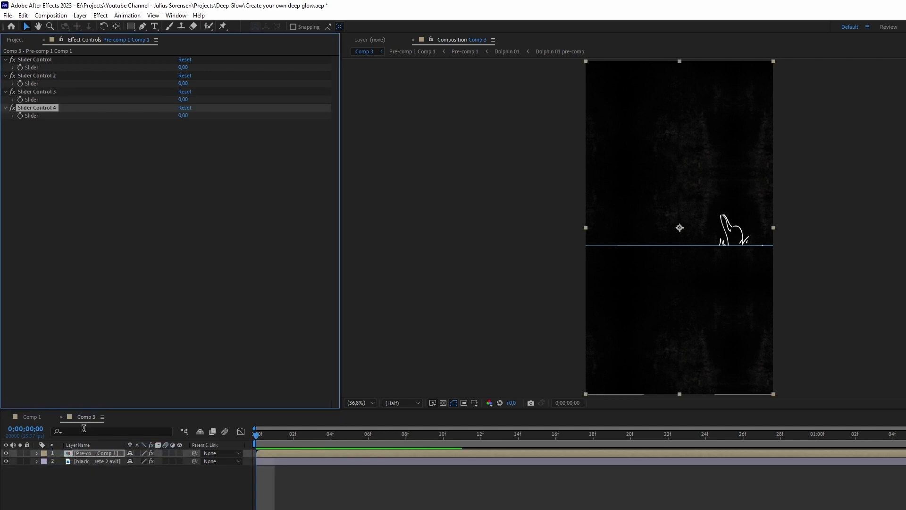
# - Collapse all four Slider Control effects and select the first one
pyautogui.click(5, 107)
pyautogui.click(5, 92)
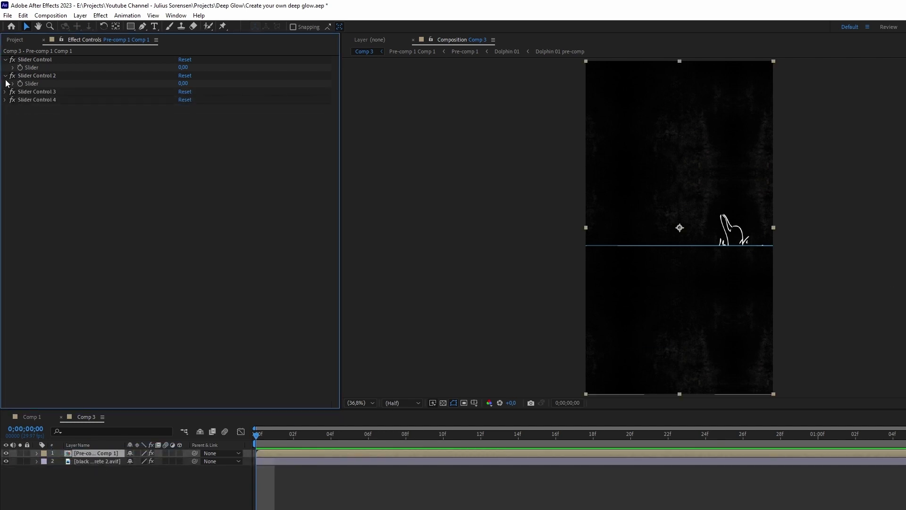
pyautogui.click(5, 76)
pyautogui.click(6, 59)
pyautogui.click(36, 60)
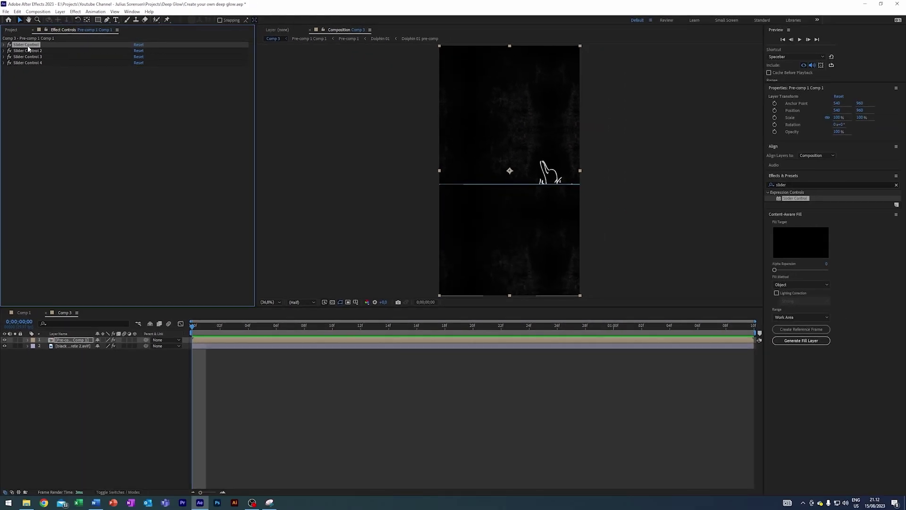
# - Rename the first two sliders to 'Glow size' and 'Glow falloff'
pyautogui.rightClick(28, 47)
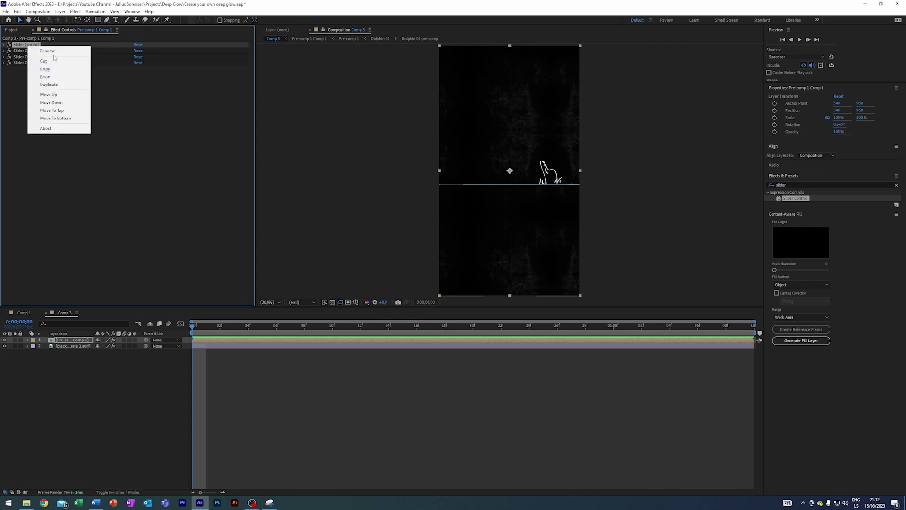
pyautogui.click(53, 54)
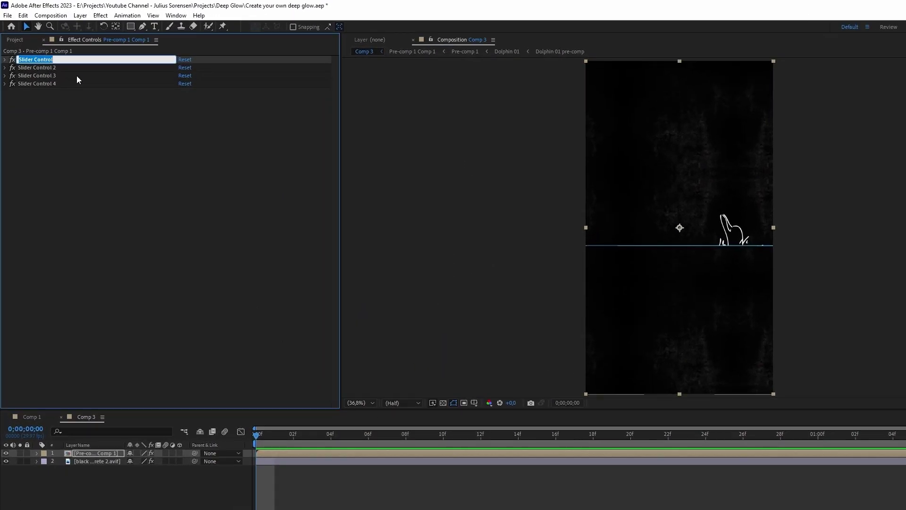
pyautogui.write('Glow size')
pyautogui.press('Return')
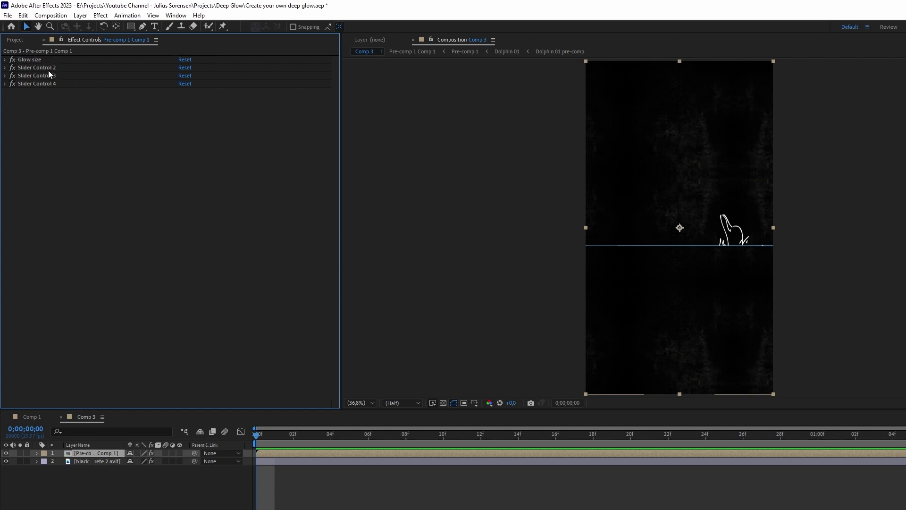
pyautogui.rightClick(49, 70)
pyautogui.click(75, 77)
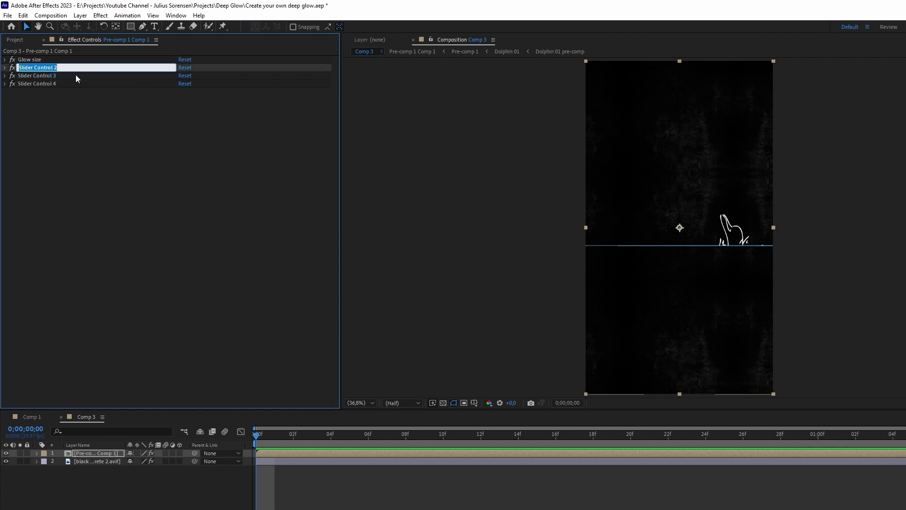
pyautogui.write('Glow Fall')
pyautogui.press('BackSpace')
pyautogui.press('BackSpace')
pyautogui.write('falloff')
pyautogui.press('Return')
# - Rename the third slider to 'Glow amount' and the fourth to a row of dashes
pyautogui.rightClick(34, 77)
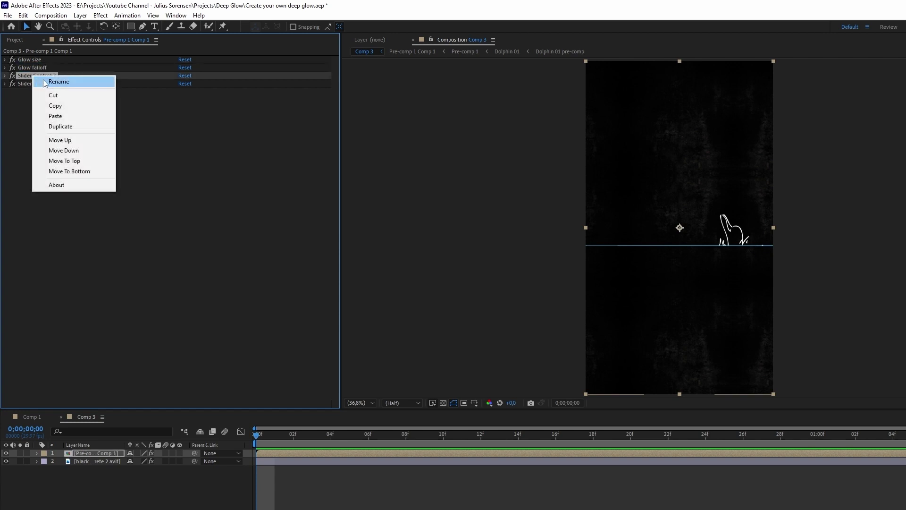
pyautogui.click(59, 82)
pyautogui.write('Glow amount')
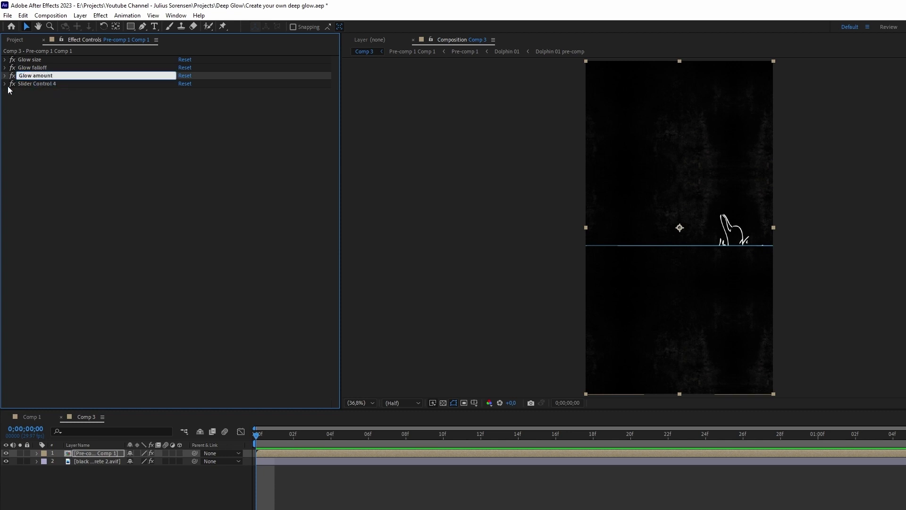
pyautogui.press('Return')
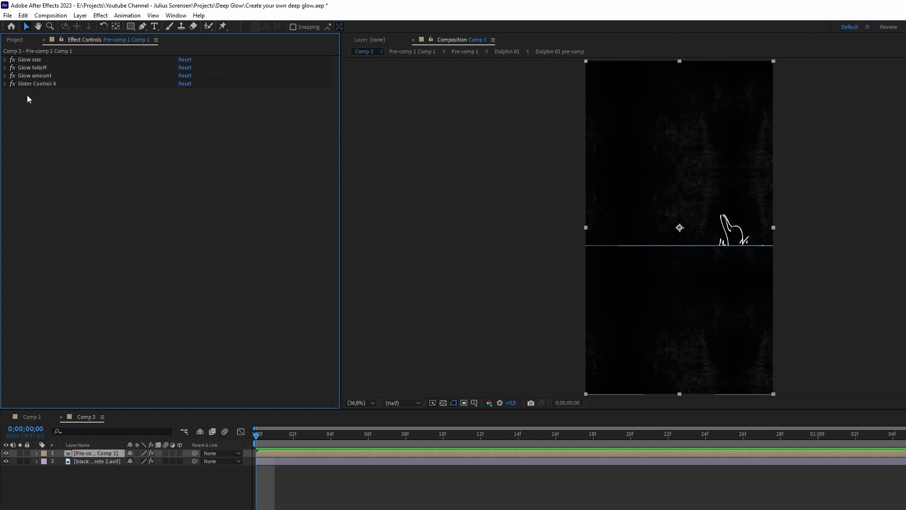
pyautogui.rightClick(30, 84)
pyautogui.click(58, 92)
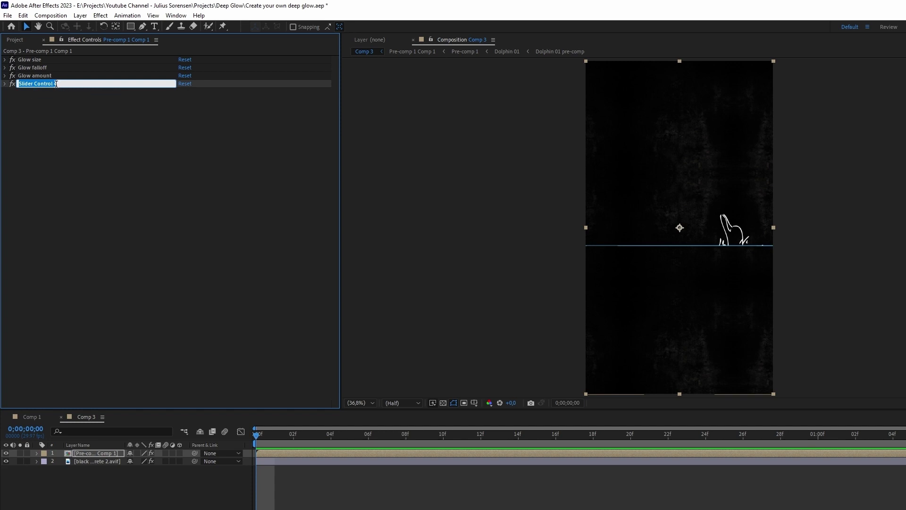
pyautogui.write('.')
pyautogui.press('BackSpace')
pyautogui.write('------------------------------')
pyautogui.click(60, 162)
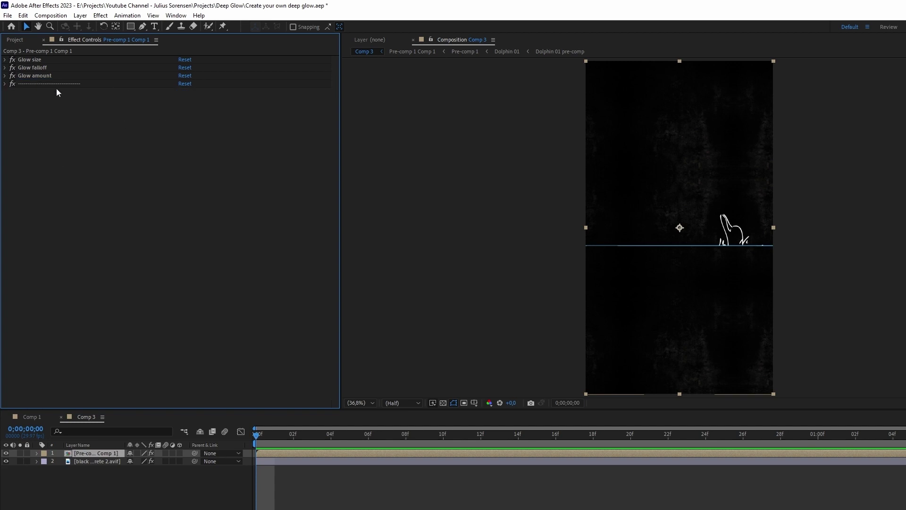
# - Expand the three sliders and set Glow size 100, Glow falloff 25, Glow amount 50
pyautogui.click(5, 60)
pyautogui.click(5, 75)
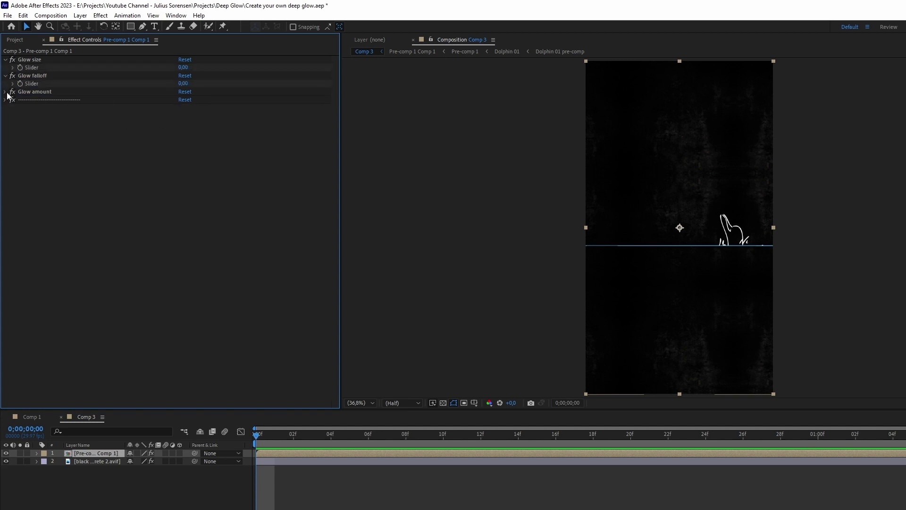
pyautogui.click(5, 92)
pyautogui.click(184, 69)
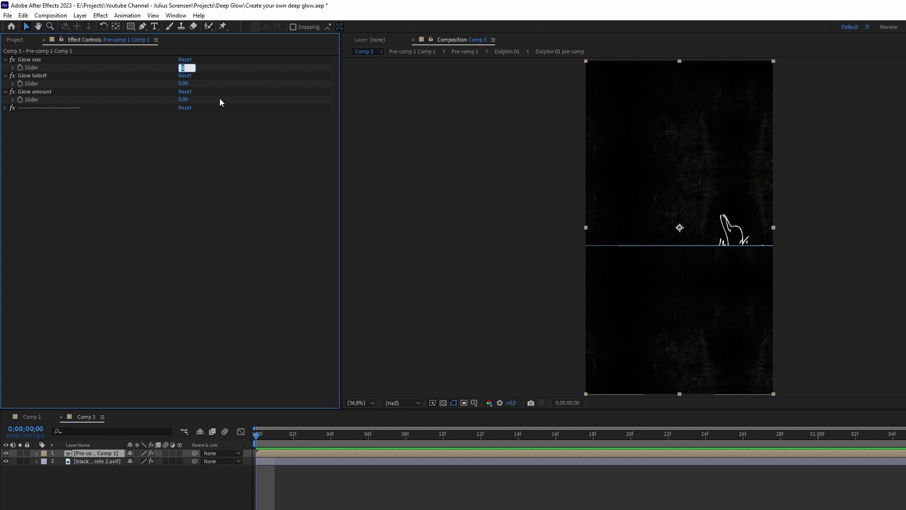
pyautogui.write('100')
pyautogui.press('Tab')
pyautogui.write('25')
pyautogui.press('Tab')
pyautogui.write('50')
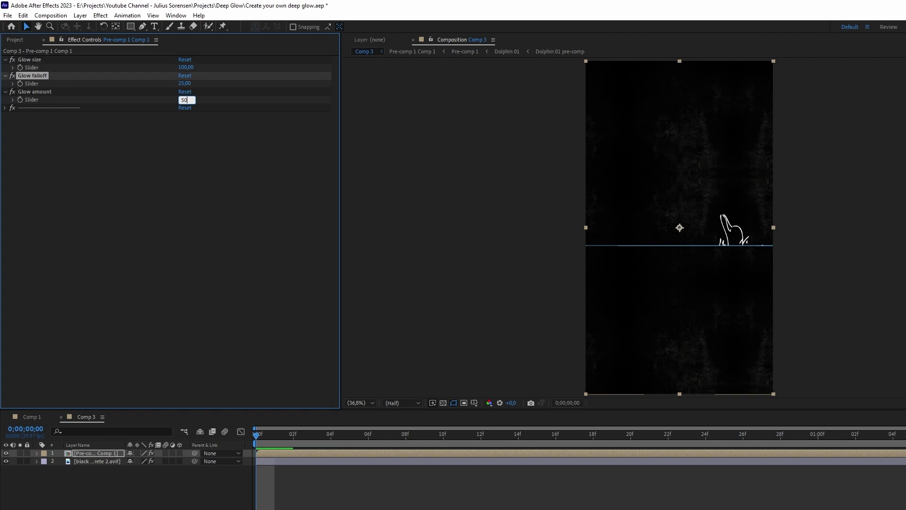
pyautogui.click(188, 147)
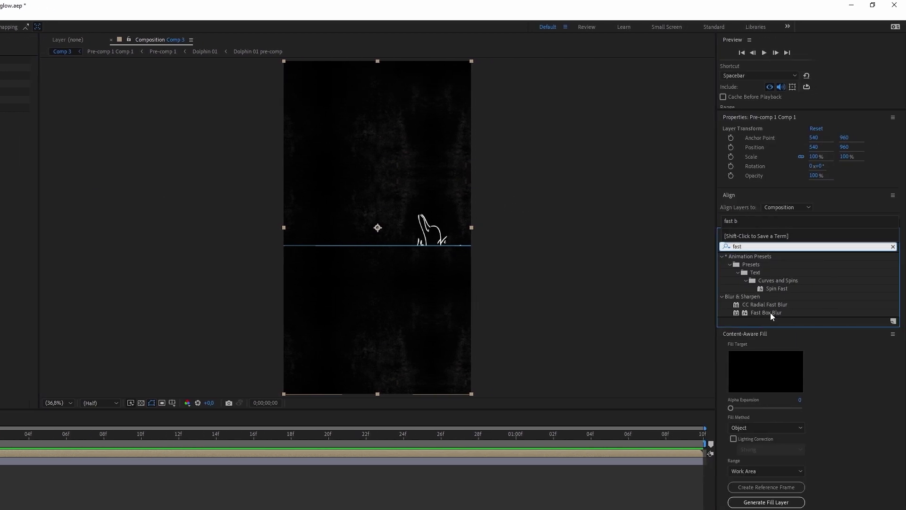
# - Add Fast Box Blur, link its Blur Radius to the Glow size slider, and set Iterations to 4
pyautogui.moveTo(770, 313); pyautogui.dragTo(0, 154)
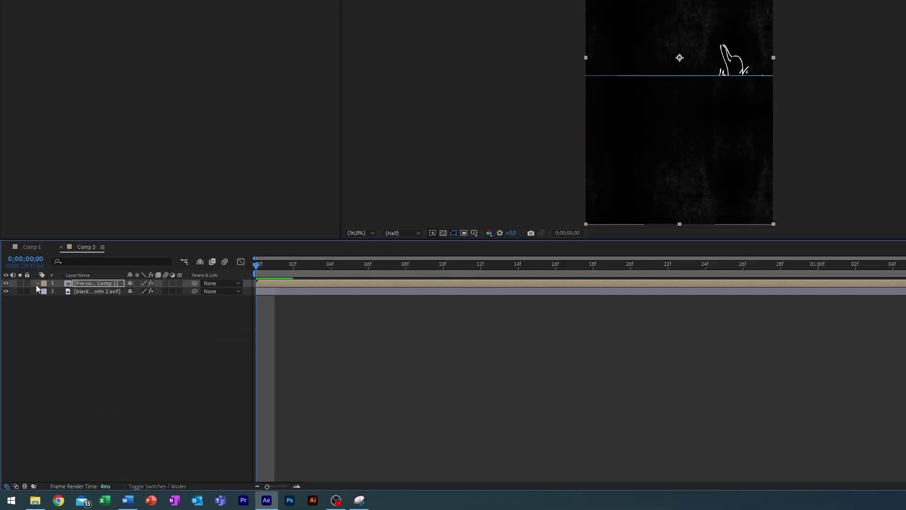
pyautogui.click(36, 453)
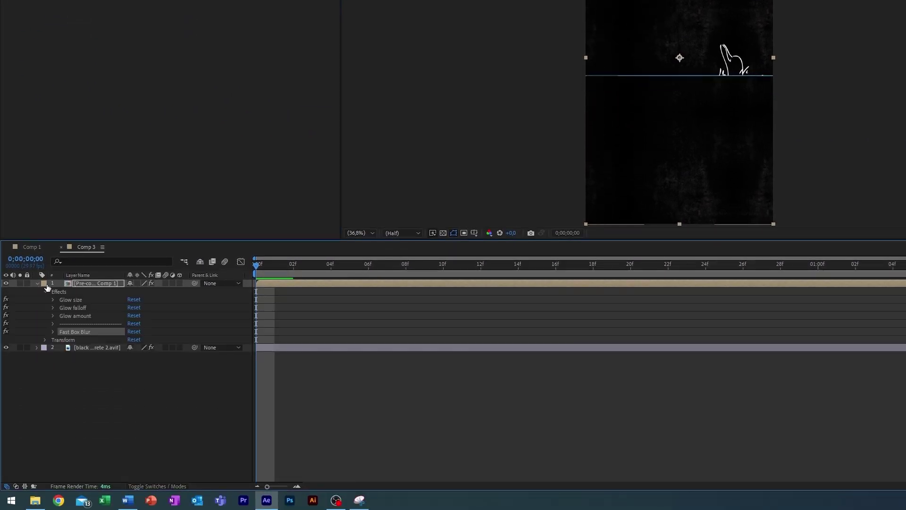
pyautogui.click(53, 331)
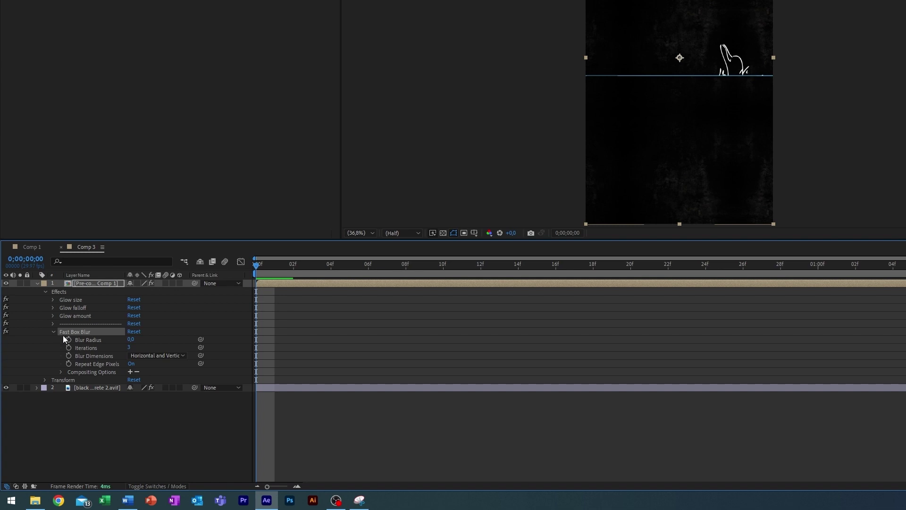
pyautogui.click(52, 301)
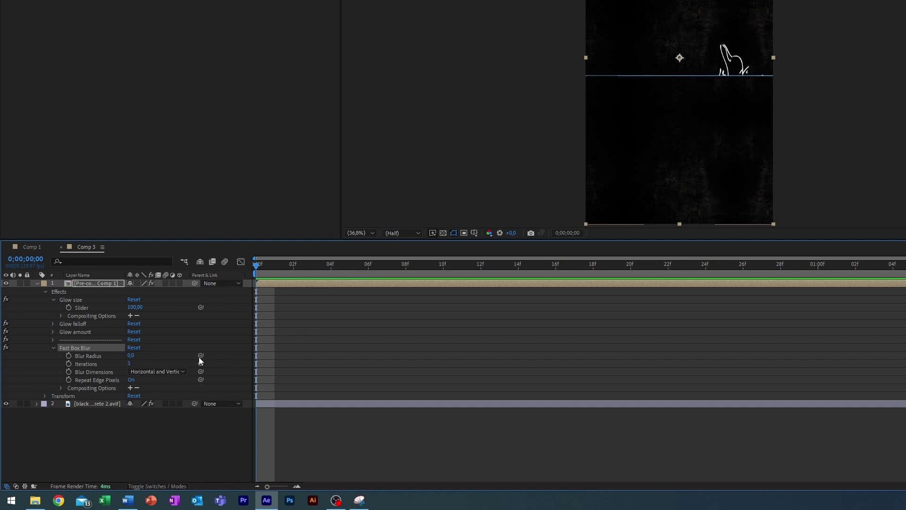
pyautogui.moveTo(200, 355); pyautogui.dragTo(76, 308)
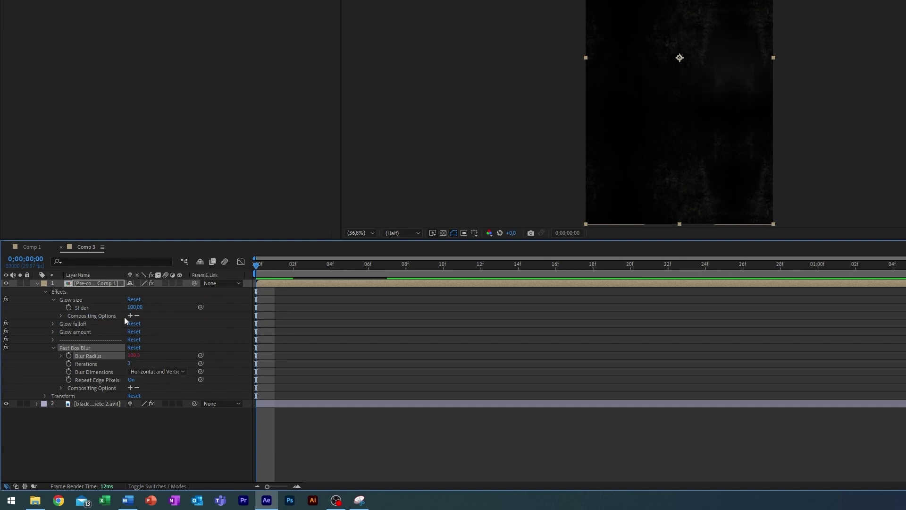
pyautogui.click(128, 364)
pyautogui.click(145, 437)
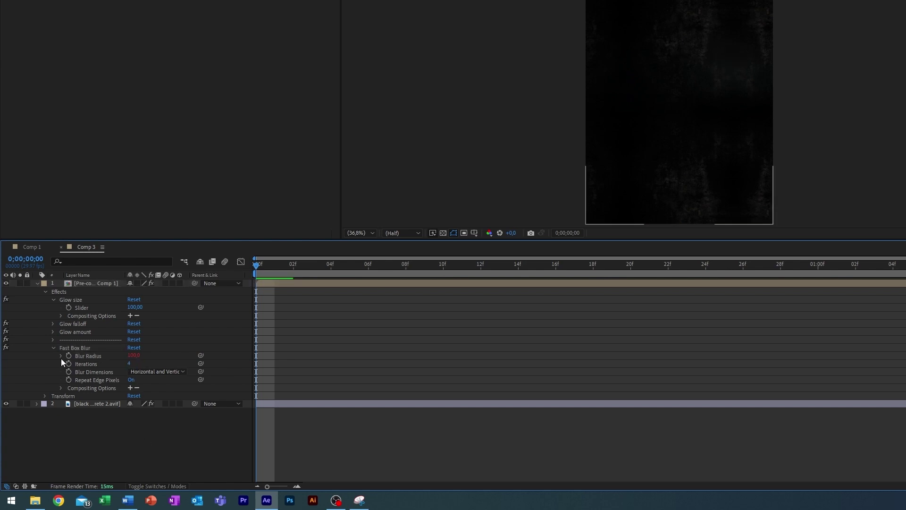
pyautogui.click(61, 356)
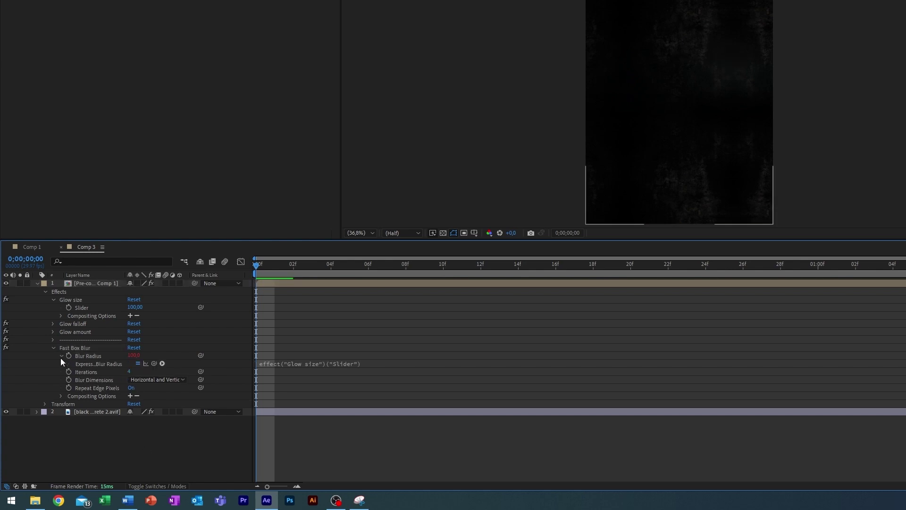
# - Insert a first line gf = Glow falloff slider / 10 into the Blur Radius expression
pyautogui.click(273, 364)
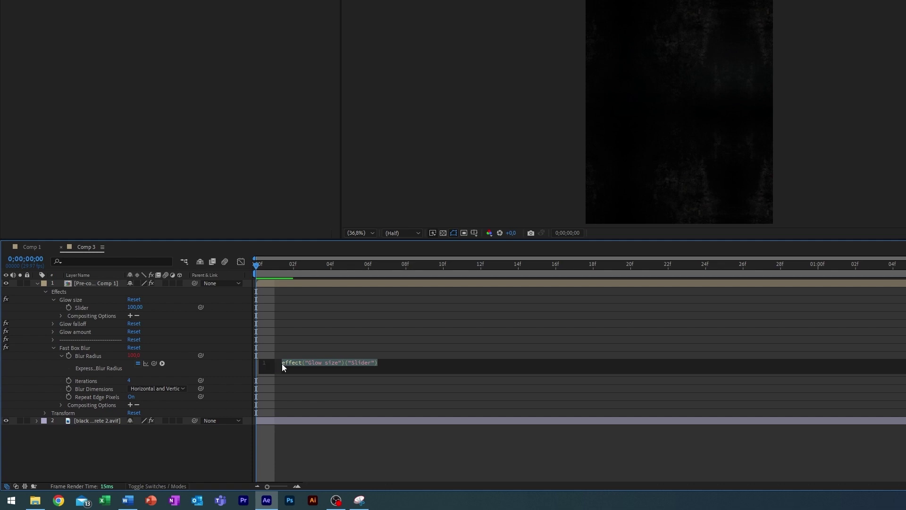
pyautogui.press('KP_Enter')
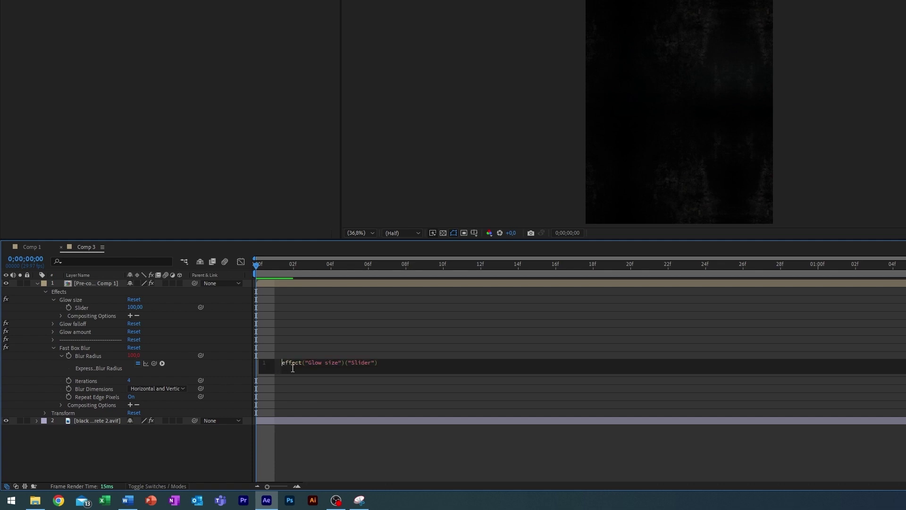
pyautogui.press('Return')
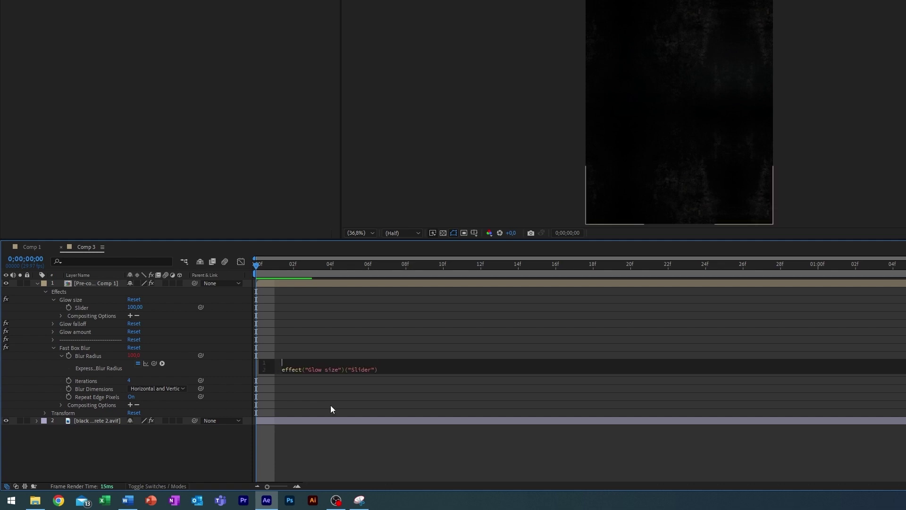
pyautogui.write('gf')
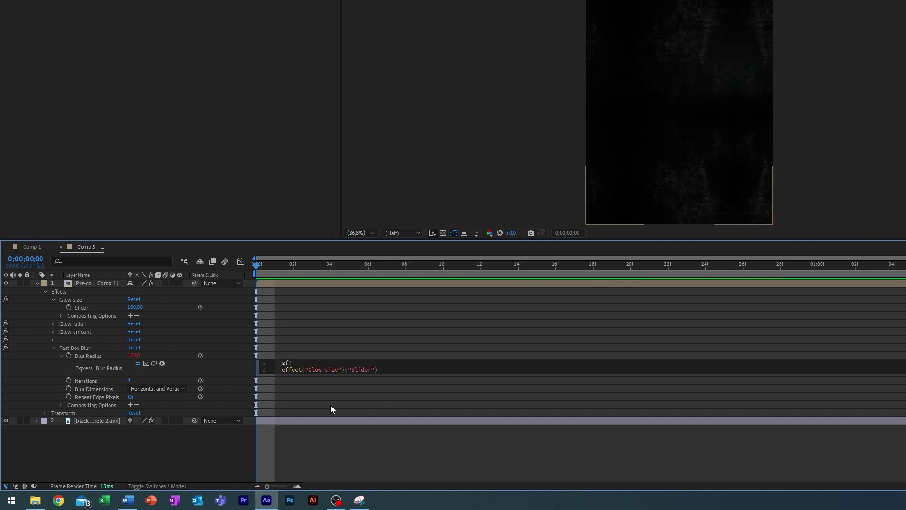
pyautogui.write('=')
pyautogui.click(54, 324)
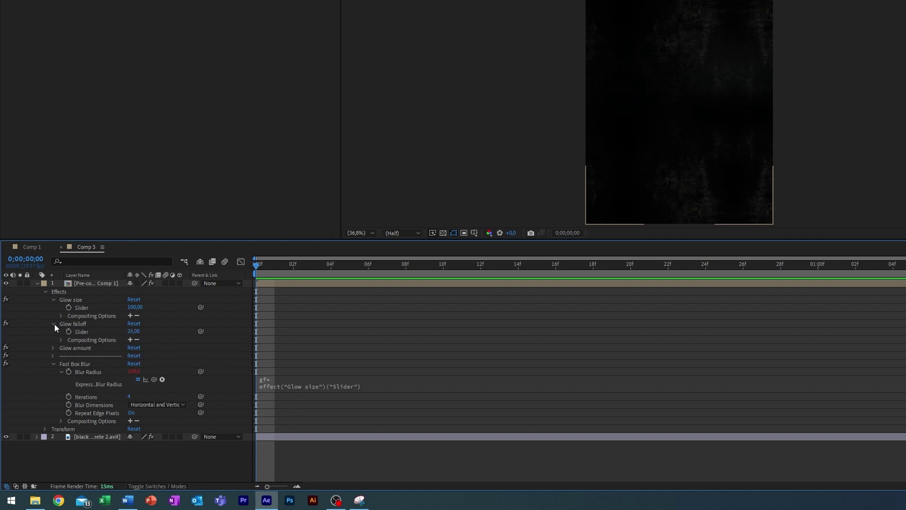
pyautogui.click(291, 384)
pyautogui.click(292, 379)
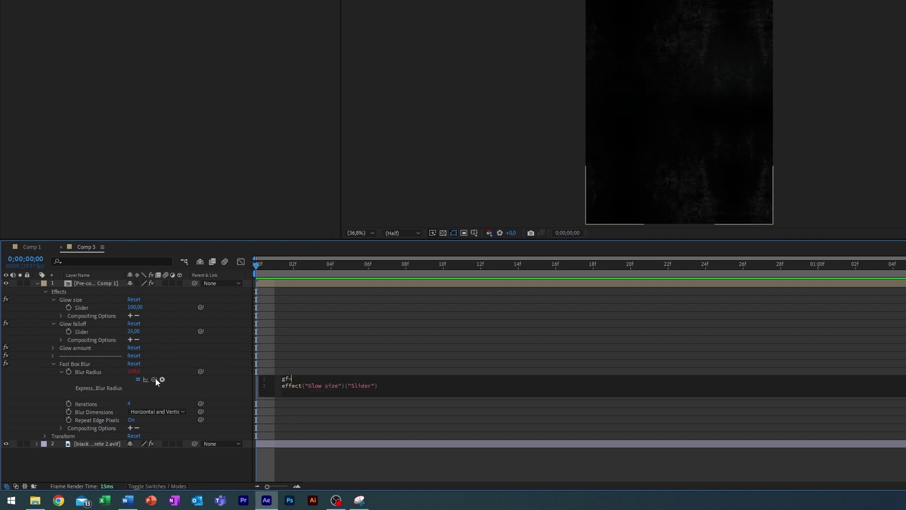
pyautogui.moveTo(154, 380); pyautogui.dragTo(87, 331)
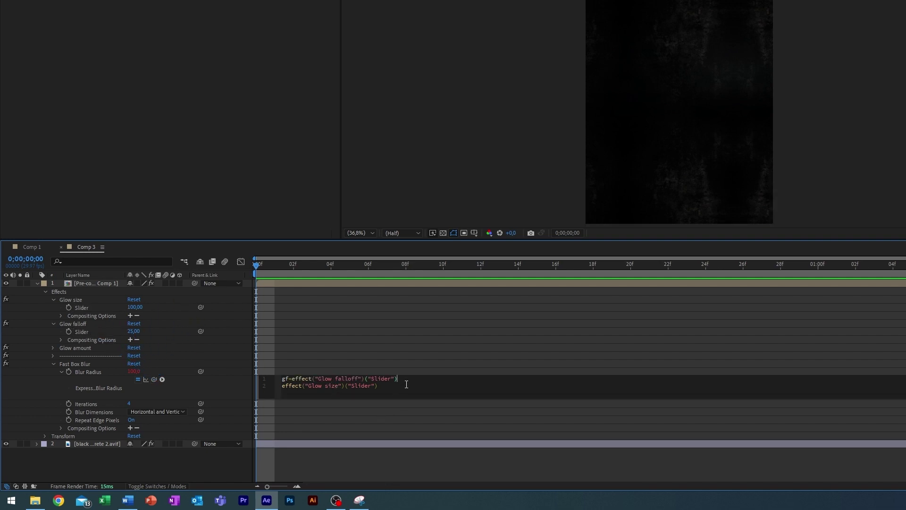
pyautogui.write('/10')
pyautogui.click(428, 343)
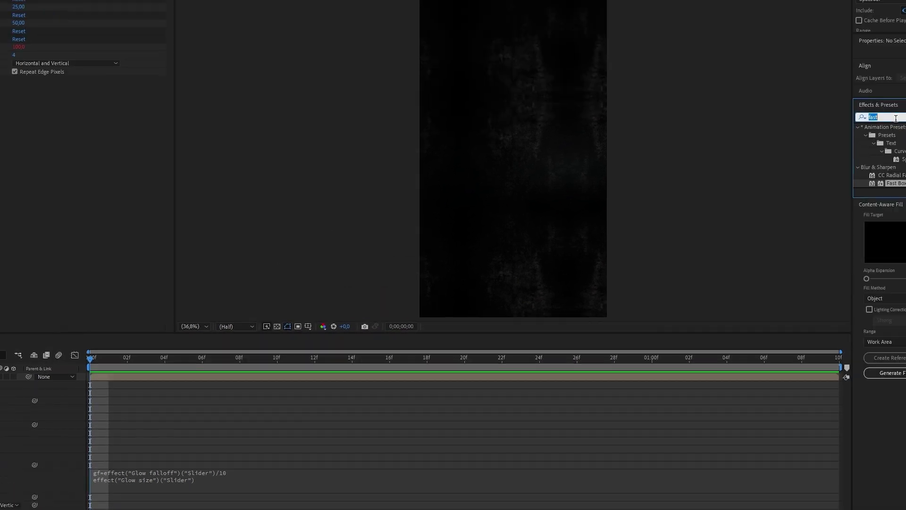
pyautogui.click(760, 194)
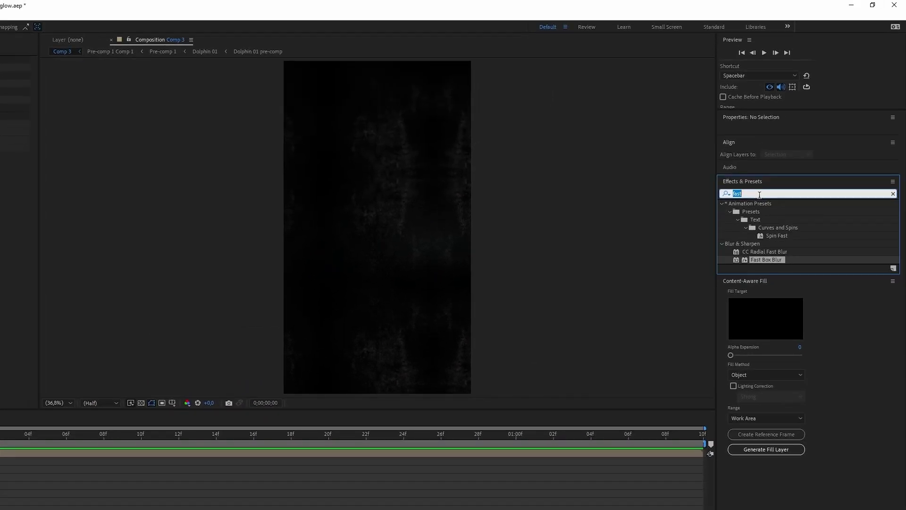
# - Apply CC Composite with Composite Original set to Add and RGB Only turned off
pyautogui.write('cc com')
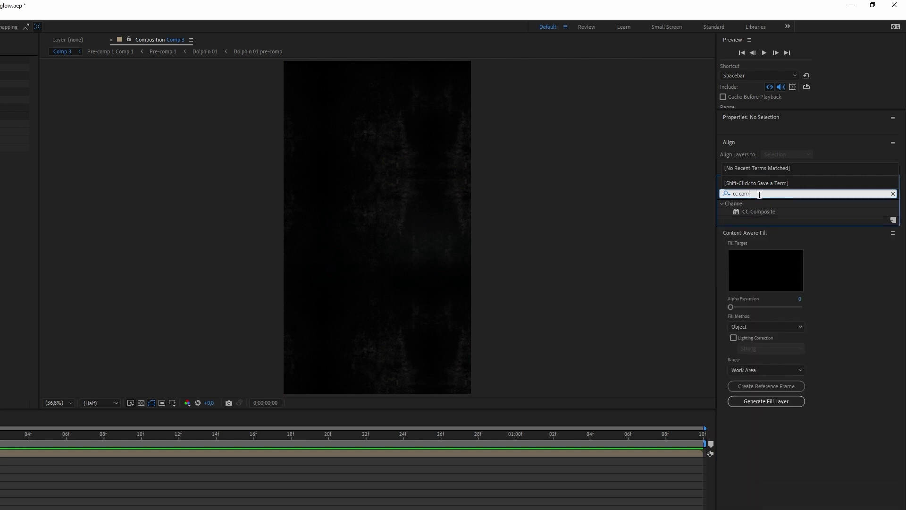
pyautogui.doubleClick(758, 211)
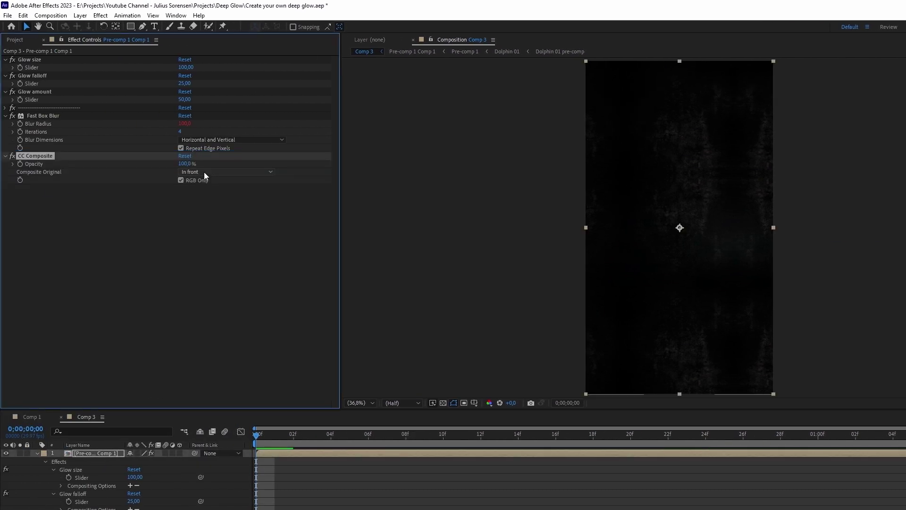
pyautogui.click(204, 173)
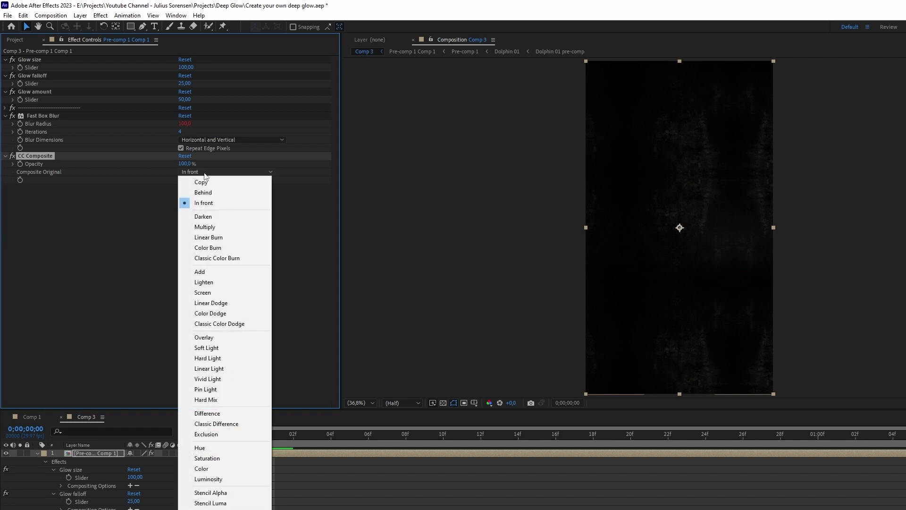
pyautogui.click(204, 272)
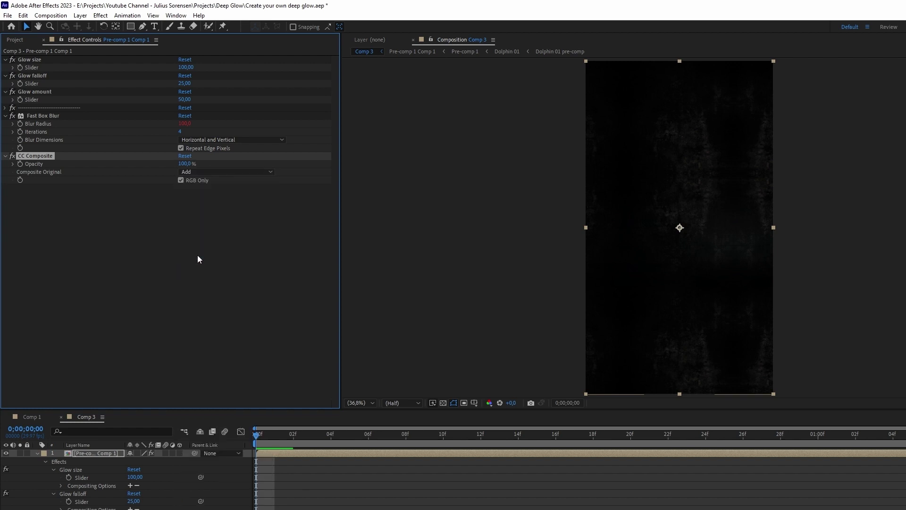
pyautogui.click(180, 181)
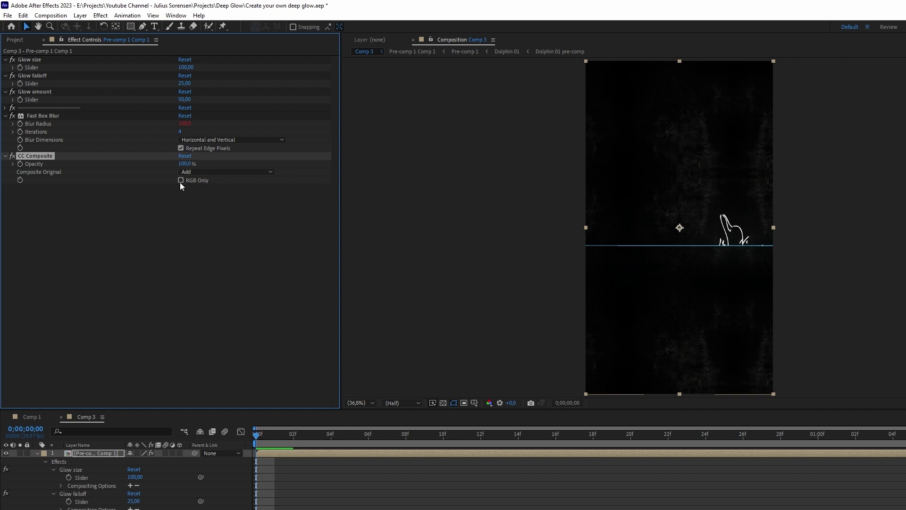
pyautogui.click(5, 155)
# - Duplicate the Fast Box Blur and CC Composite effects together
pyautogui.click(5, 116)
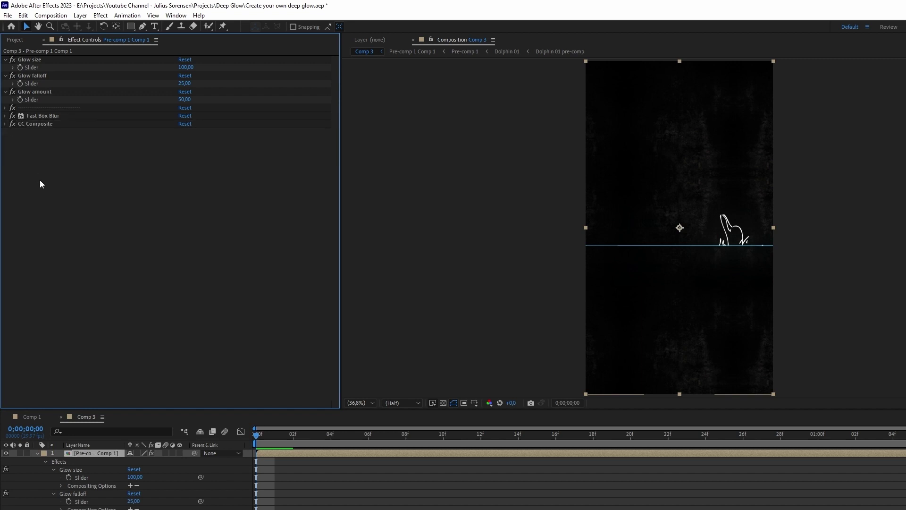
pyautogui.click(36, 117)
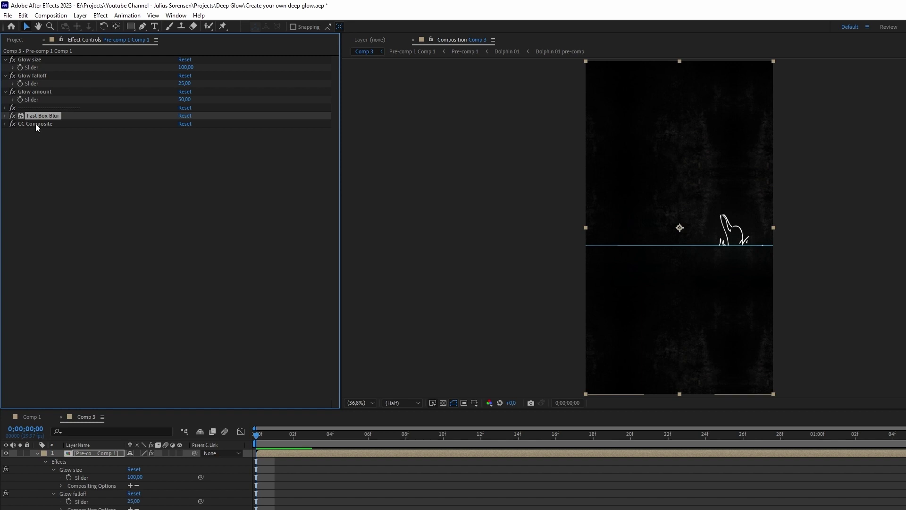
pyautogui.keyDown('shift'); pyautogui.click(35, 123); pyautogui.keyUp('shift')
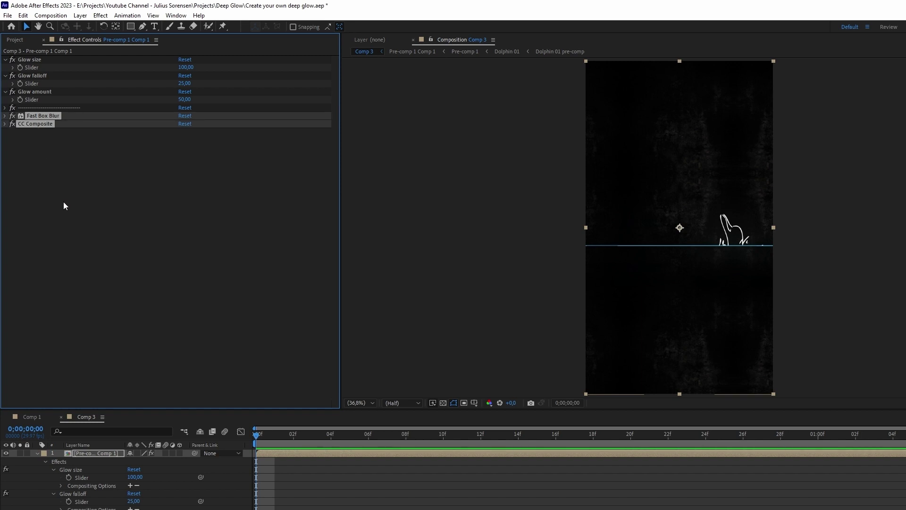
pyautogui.hotkey('ctrl', 'd')
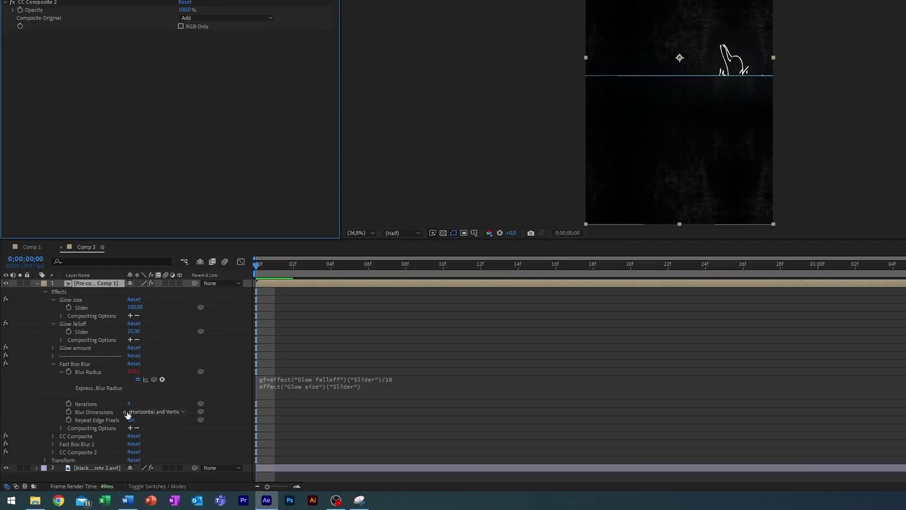
# - In Fast Box Blur 2's radius expression, replace 'Glow size' on line 2 with 'Fast Box Blur'
pyautogui.click(53, 365)
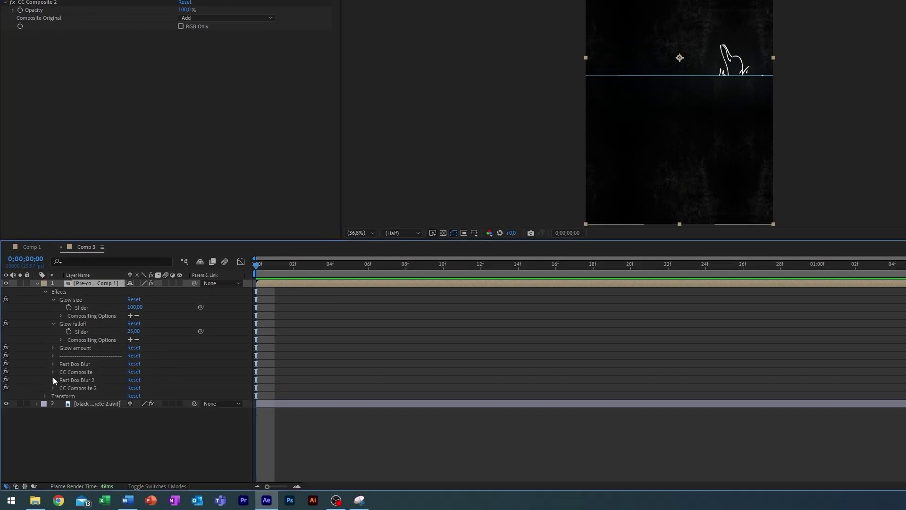
pyautogui.click(53, 380)
pyautogui.click(61, 388)
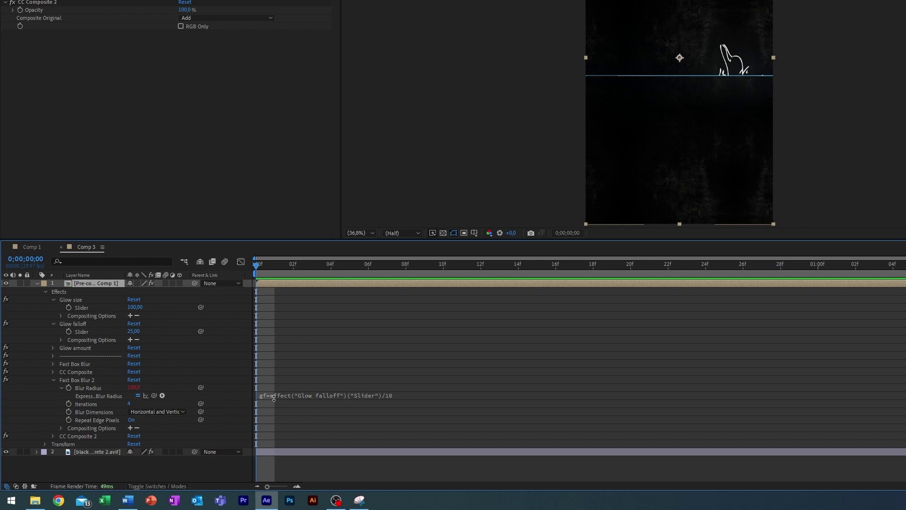
pyautogui.click(295, 399)
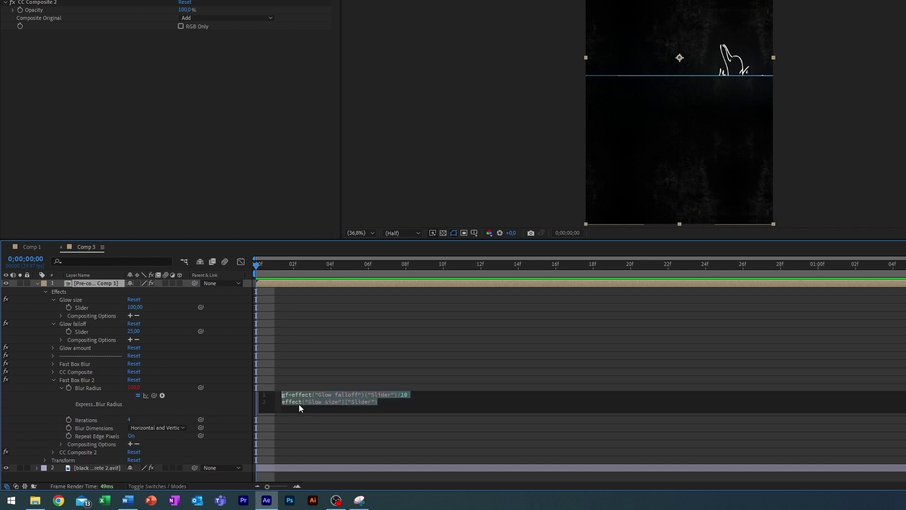
pyautogui.click(380, 405)
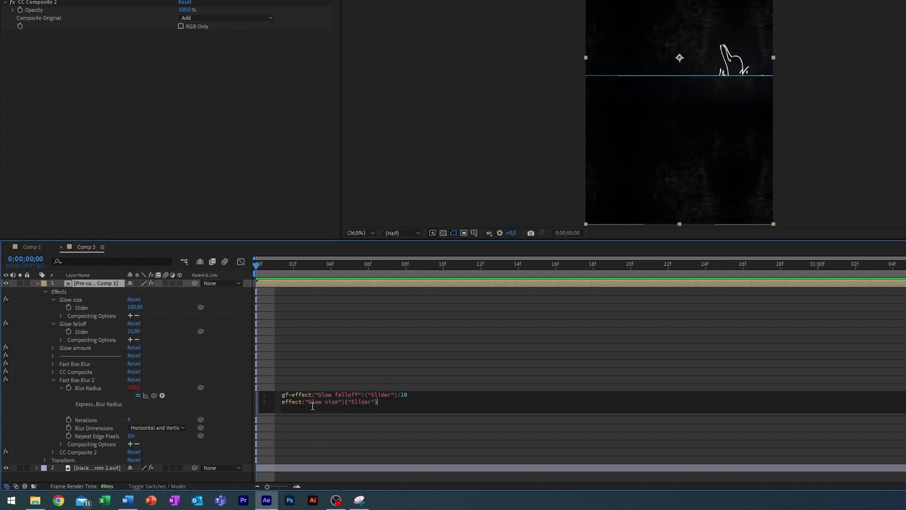
pyautogui.moveTo(338, 401); pyautogui.dragTo(308, 402)
pyautogui.write('Fast Box Blur')
# - Finish line 2 as effect("Fast Box Blur")("Blur Radius")/gf and commit the expression
pyautogui.doubleClick(366, 403)
pyautogui.write('Blur')
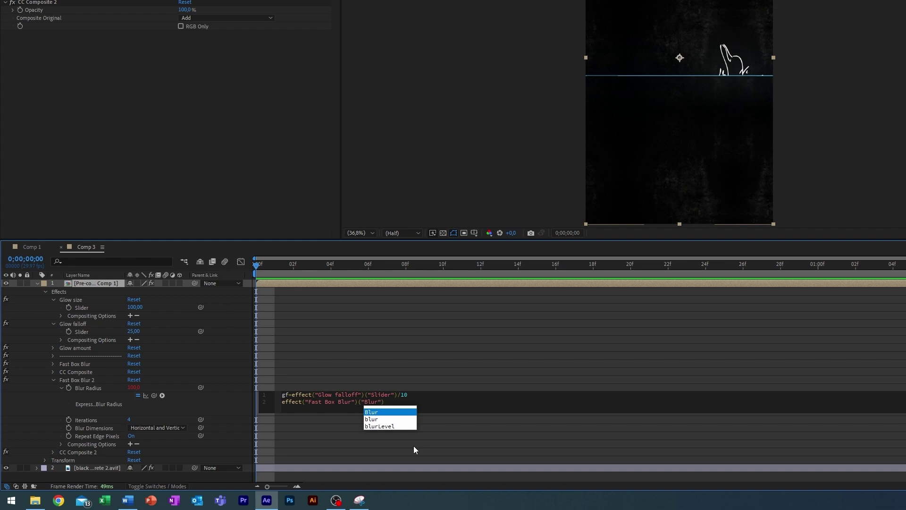
pyautogui.write(' ra')
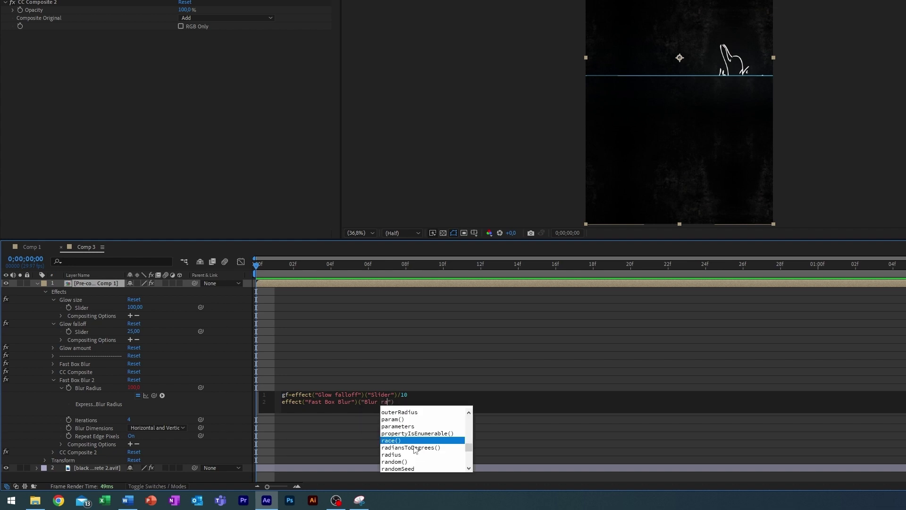
pyautogui.write('d')
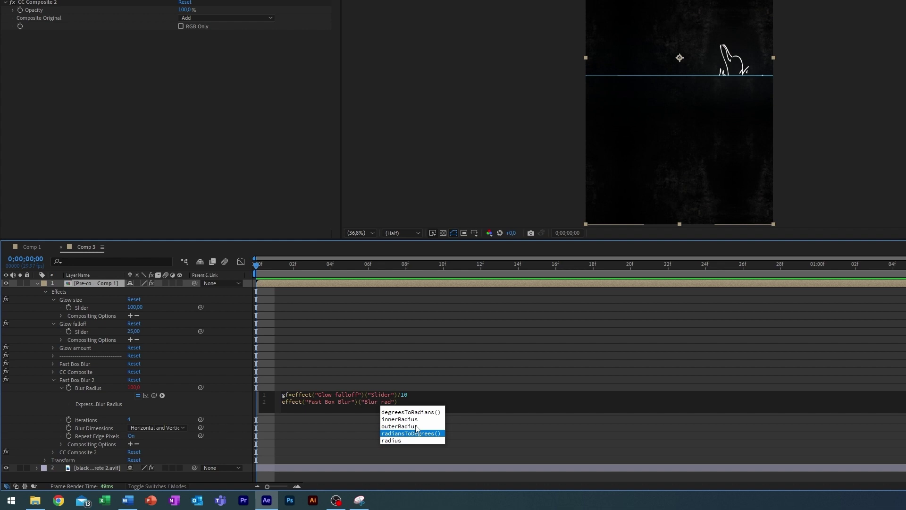
pyautogui.press('BackSpace')
pyautogui.press('BackSpace')
pyautogui.press('BackSpace')
pyautogui.write('Radius')
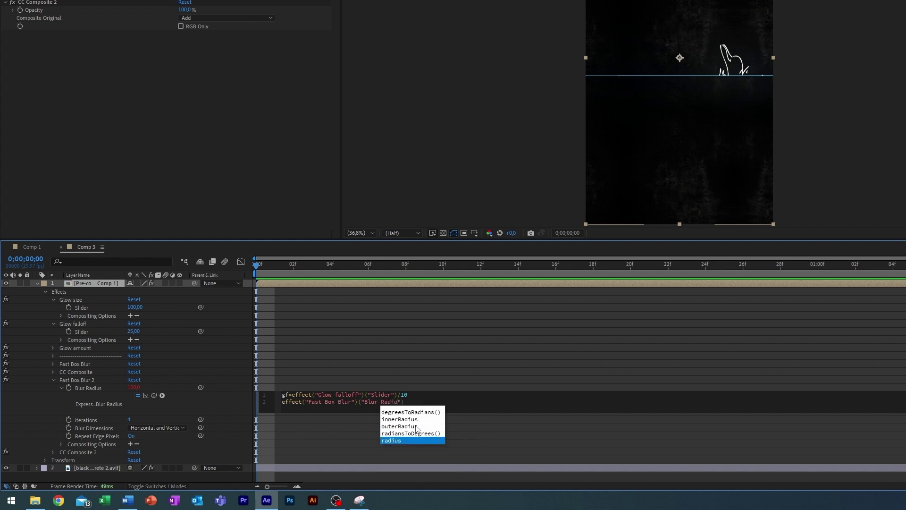
pyautogui.click(415, 426)
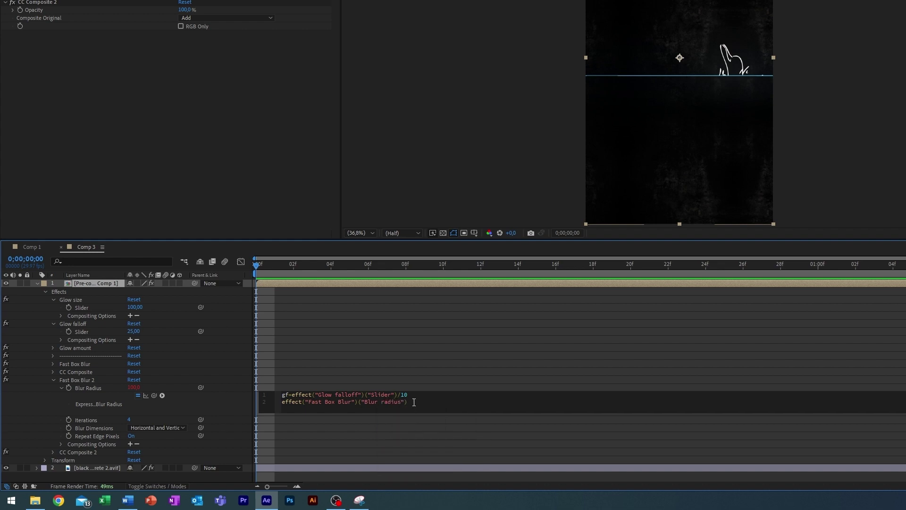
pyautogui.click(416, 403)
pyautogui.click(414, 433)
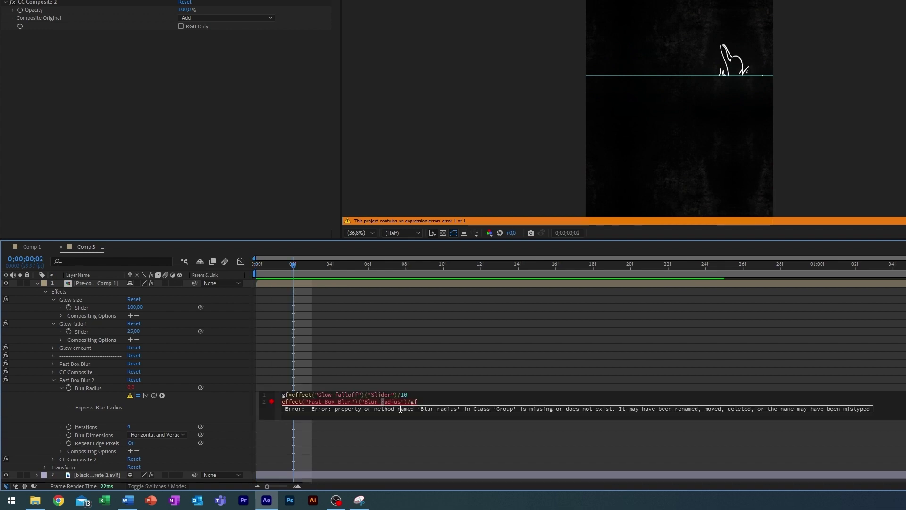
pyautogui.press('capslock')
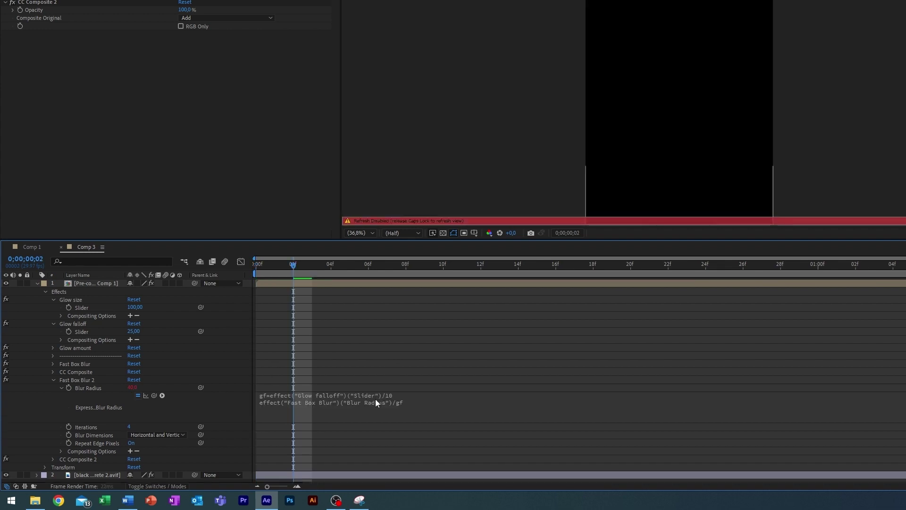
pyautogui.press('capslock')
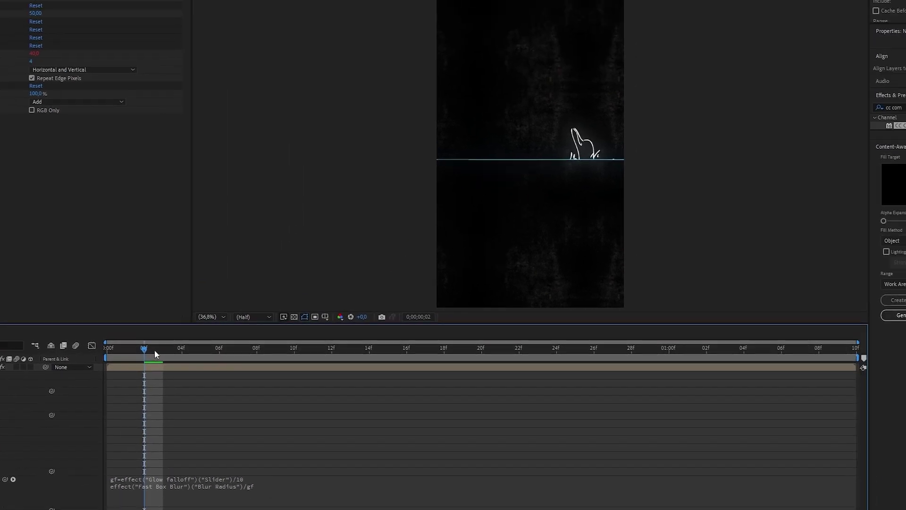
# - Preview the first frames, trial Glow size at 40, then undo back to 100
pyautogui.click(325, 263)
pyautogui.moveTo(173, 349); pyautogui.dragTo(143, 354)
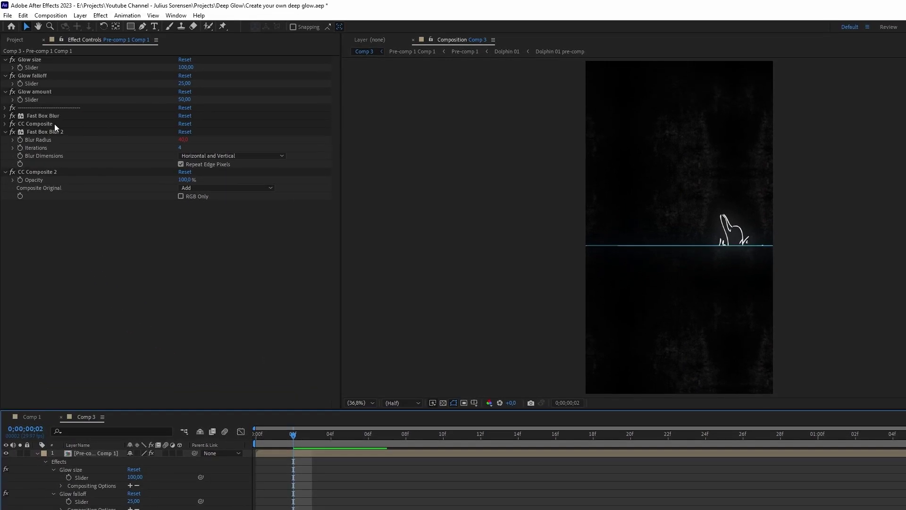
pyautogui.click(5, 117)
pyautogui.click(4, 116)
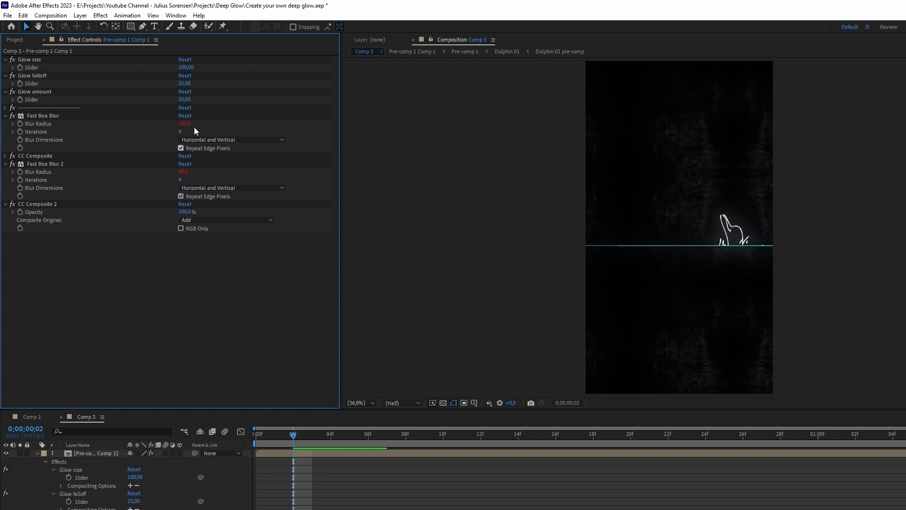
pyautogui.click(185, 67)
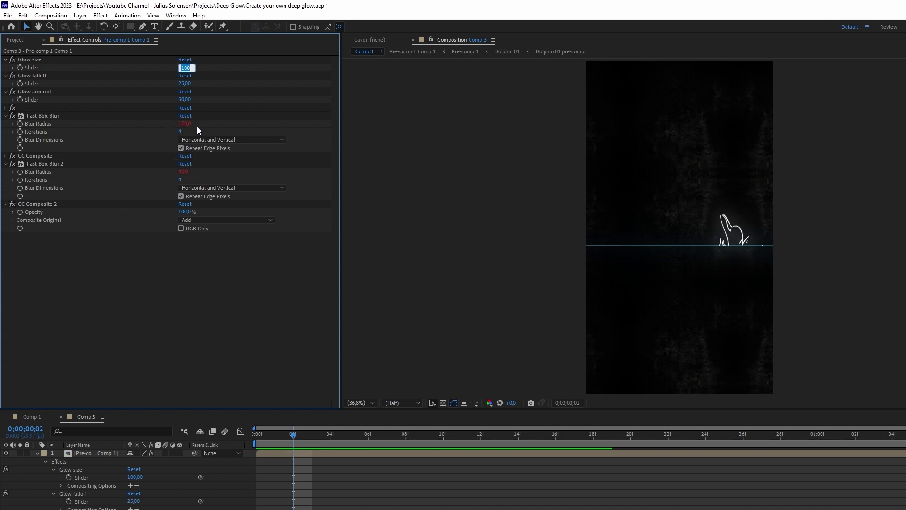
pyautogui.write('40')
pyautogui.press('Return')
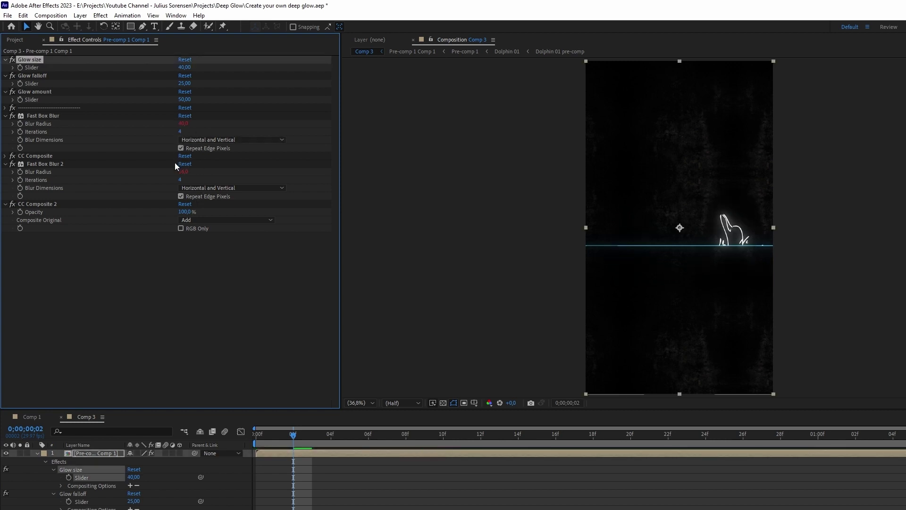
pyautogui.hotkey('ctrl', 'z')
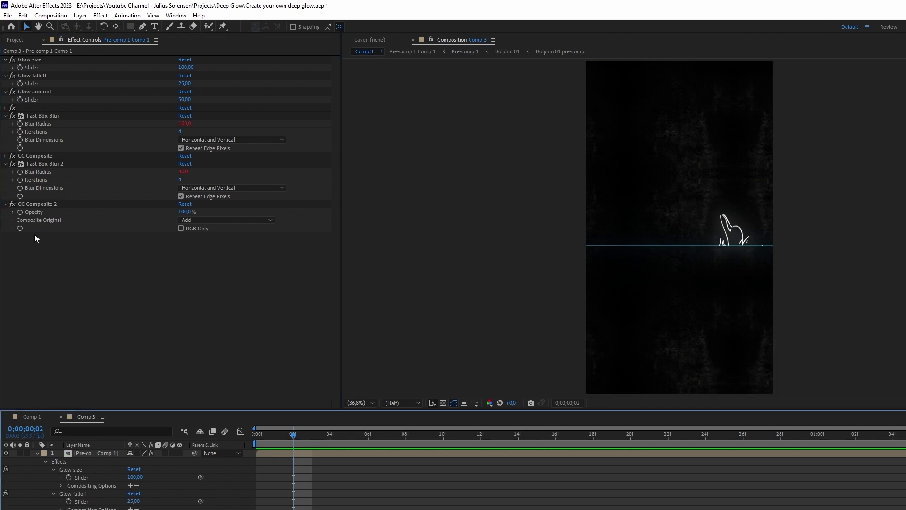
# - Copy the Fast Box Blur and CC Composite pair to create pairs 3, 4 and 5
pyautogui.click(5, 115)
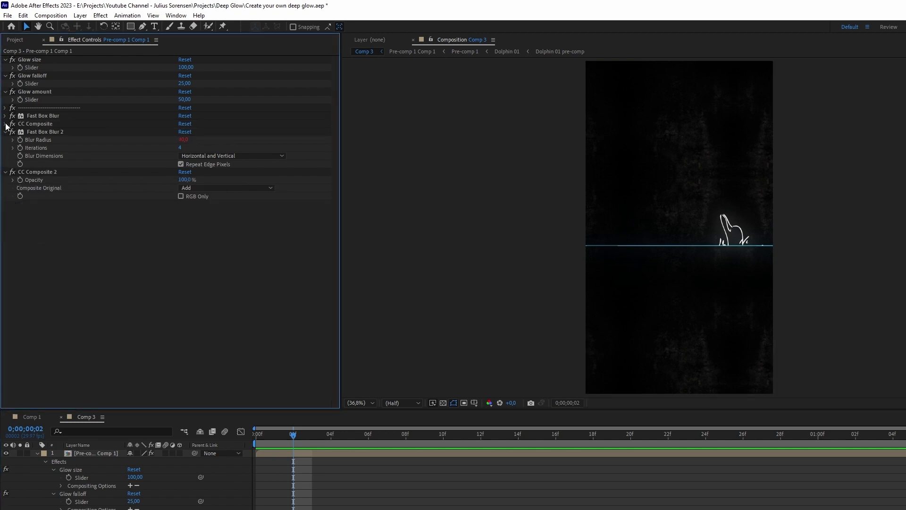
pyautogui.click(27, 131)
pyautogui.keyDown('shift'); pyautogui.click(39, 172); pyautogui.keyUp('shift')
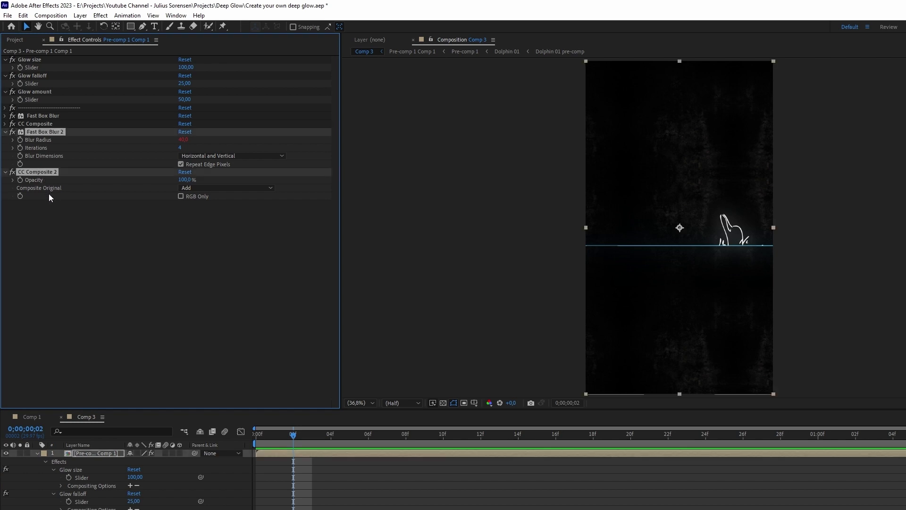
pyautogui.click(70, 254)
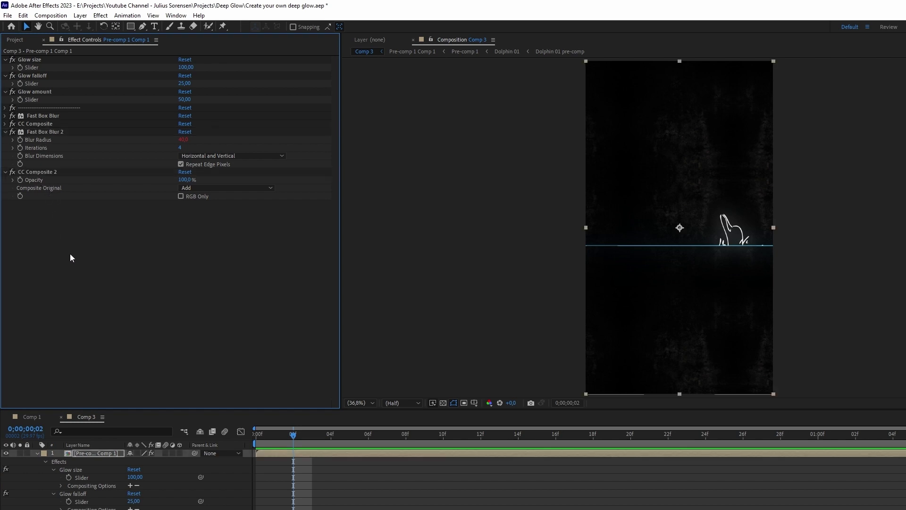
pyautogui.hotkey('ctrl', 'v')
pyautogui.click(66, 293)
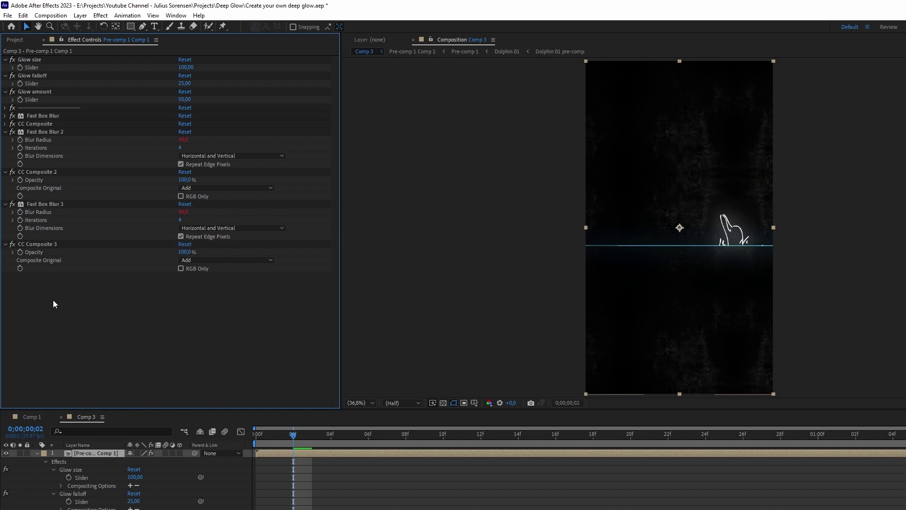
pyautogui.click(42, 243)
pyautogui.keyDown('shift'); pyautogui.click(44, 203); pyautogui.keyUp('shift')
pyautogui.hotkey('ctrl', 'c')
pyautogui.click(70, 326)
pyautogui.hotkey('ctrl', 'v')
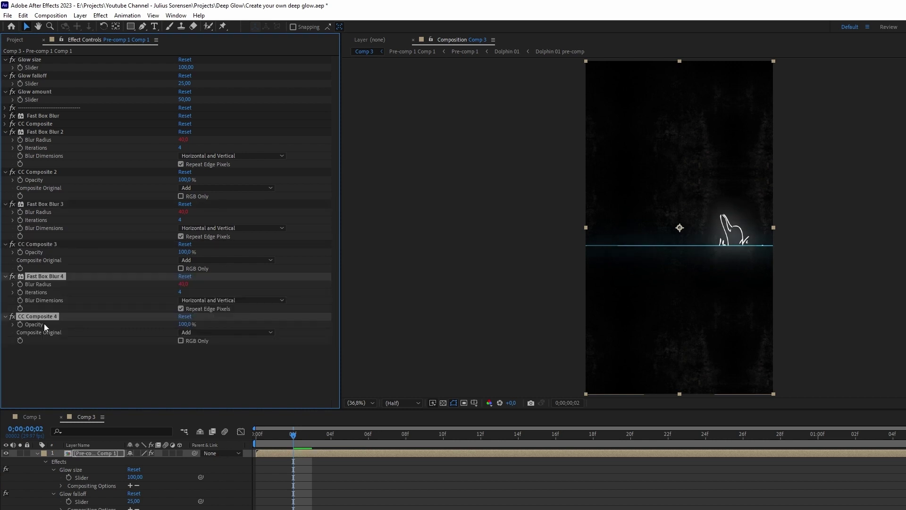
pyautogui.click(41, 317)
pyautogui.keyDown('shift'); pyautogui.click(46, 277); pyautogui.keyUp('shift')
pyautogui.click(69, 367)
pyautogui.hotkey('ctrl', 'v')
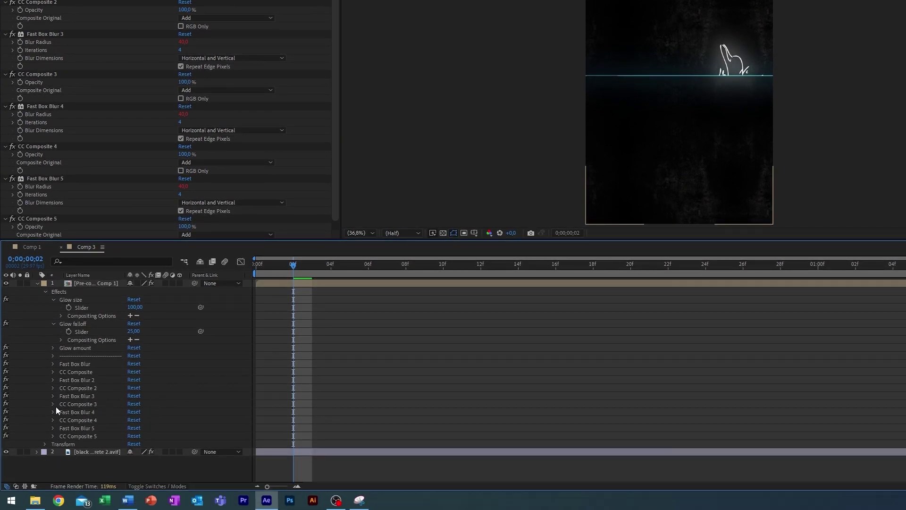
# - Point Fast Box Blur 3's radius expression at Fast Box Blur 2
pyautogui.click(53, 396)
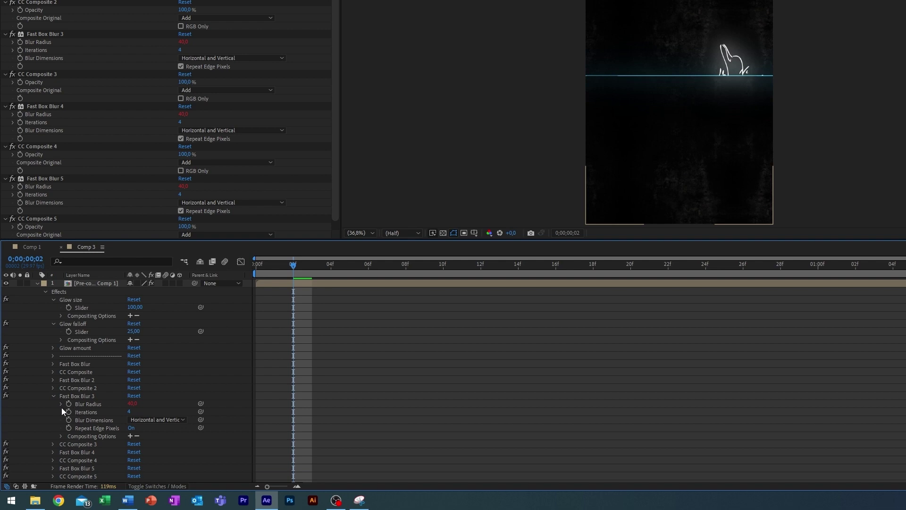
pyautogui.click(61, 404)
pyautogui.click(329, 410)
pyautogui.hotkey('ctrl', 'v')
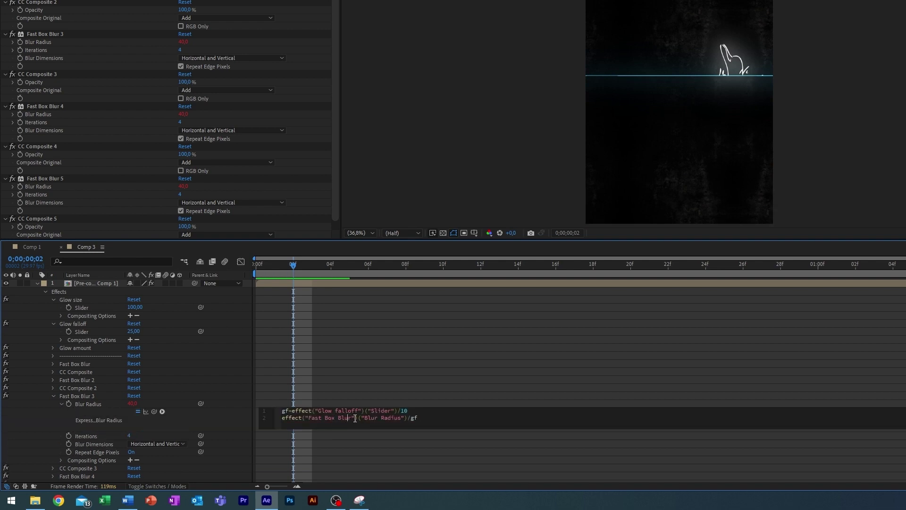
pyautogui.click(351, 418)
pyautogui.write('2')
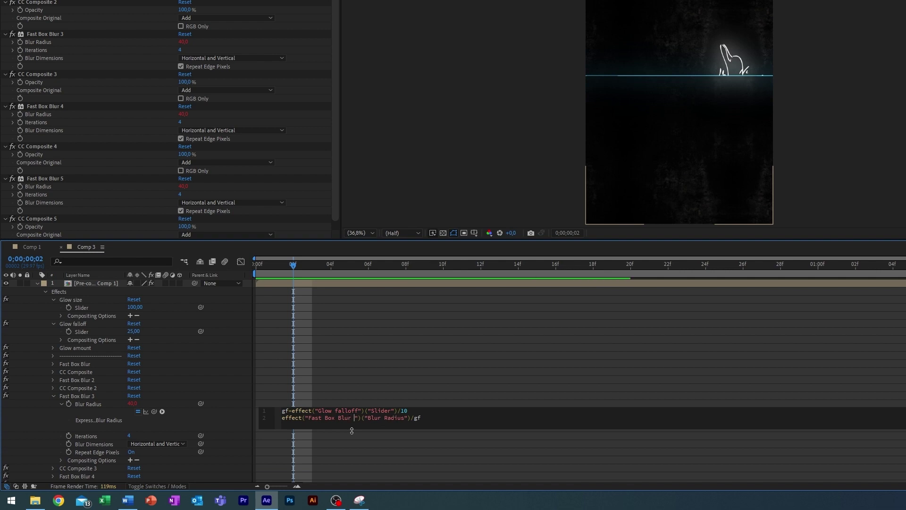
pyautogui.click(175, 406)
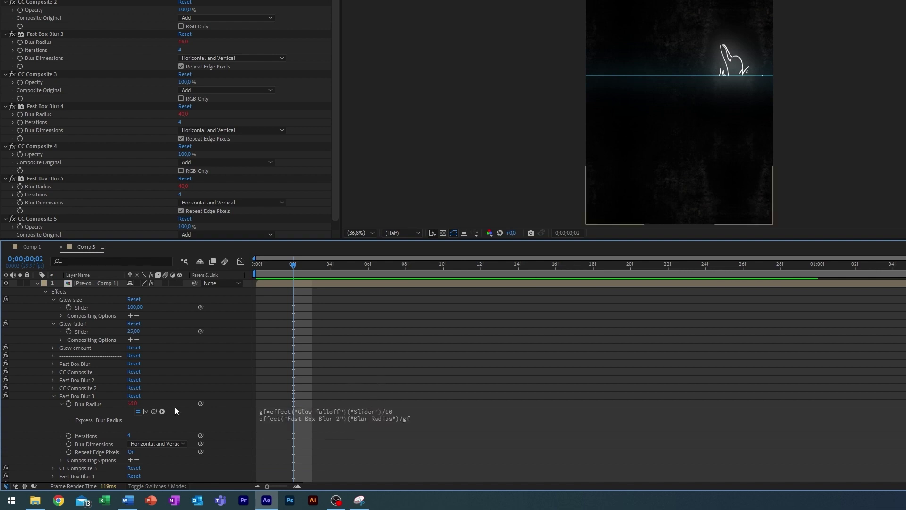
# - Point Fast Box Blur 4 and 5 radius expressions at Fast Box Blur 3 and 4
pyautogui.click(53, 396)
pyautogui.click(53, 412)
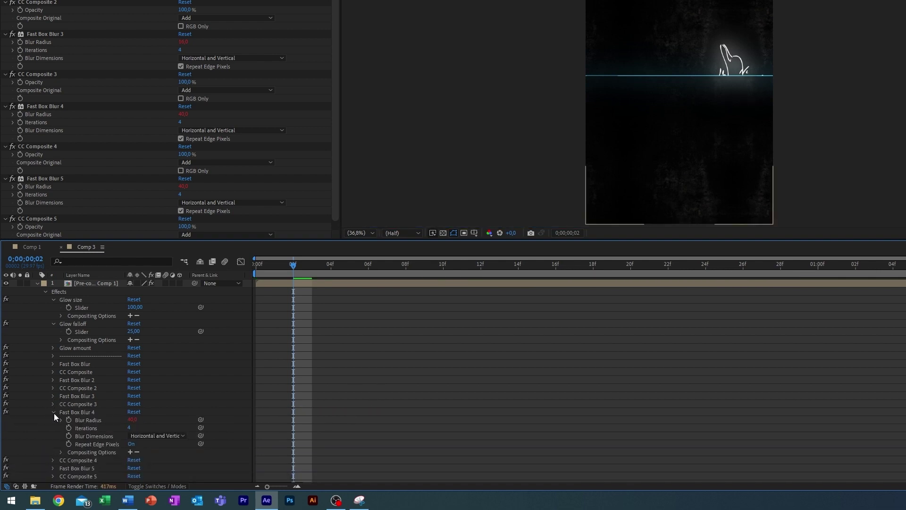
pyautogui.click(61, 420)
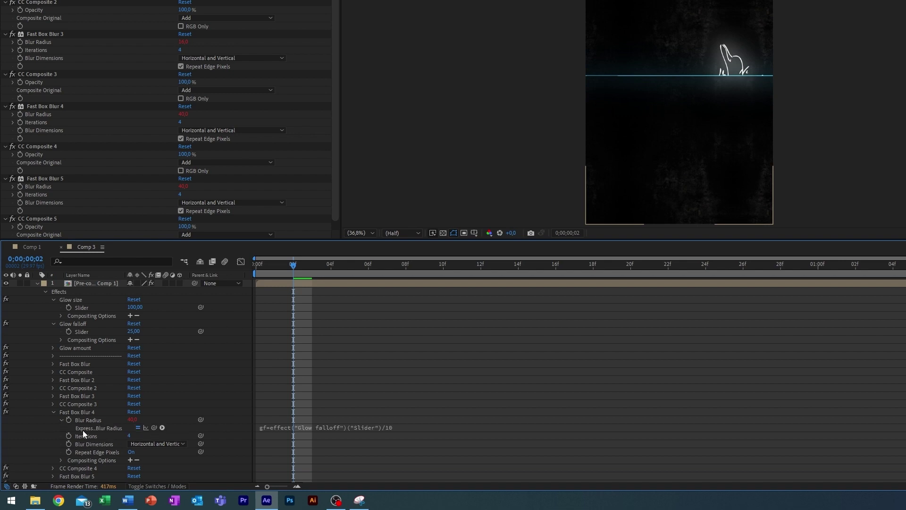
pyautogui.click(315, 431)
pyautogui.click(351, 435)
pyautogui.write('3")("Blur Radius")/gf')
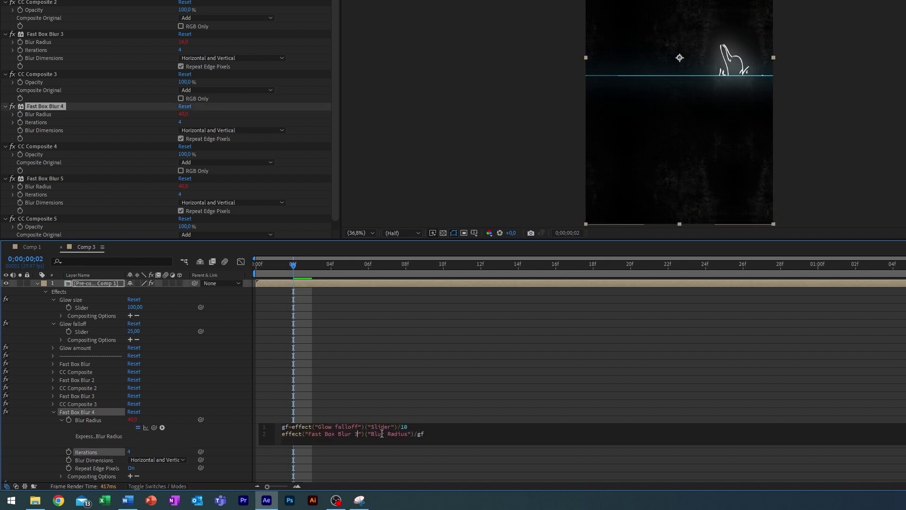
pyautogui.click(423, 380)
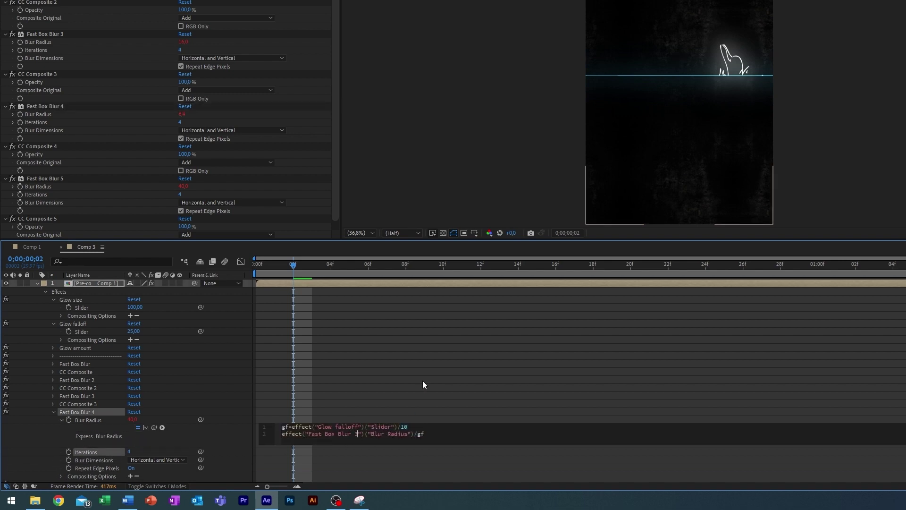
pyautogui.click(55, 412)
pyautogui.click(54, 428)
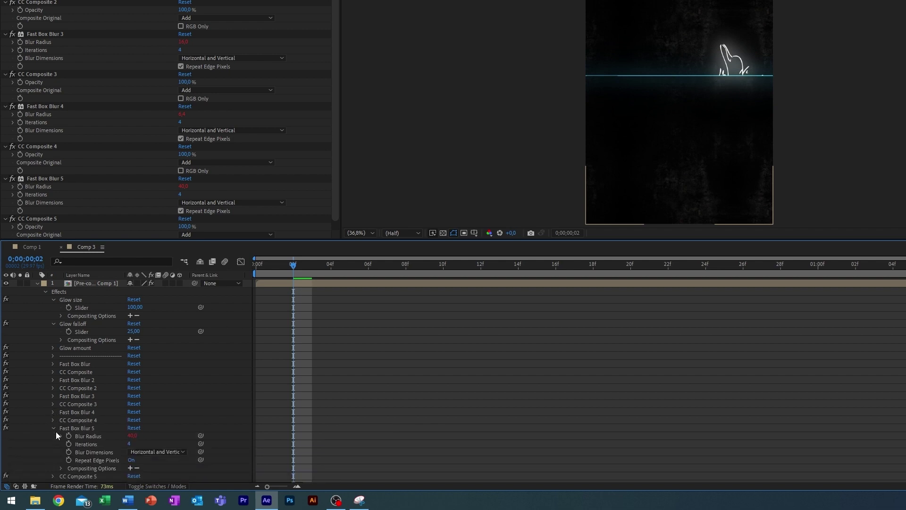
pyautogui.click(342, 445)
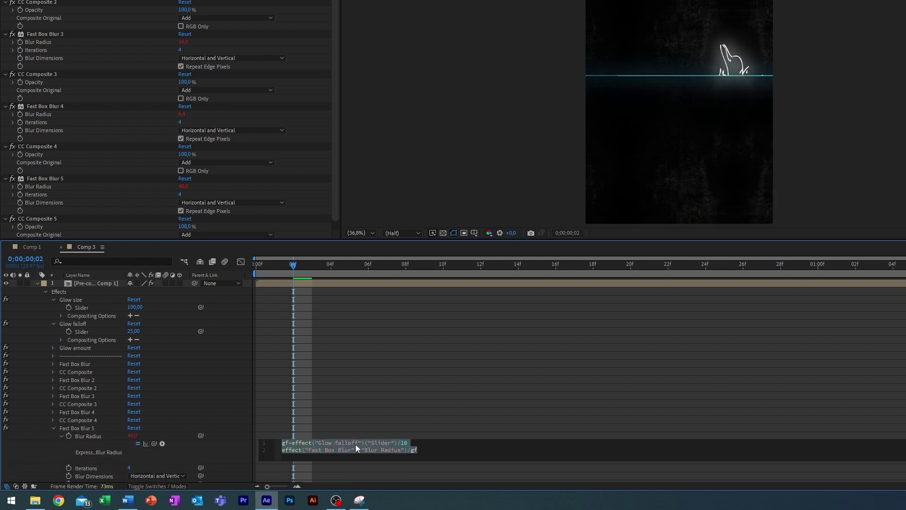
pyautogui.click(354, 450)
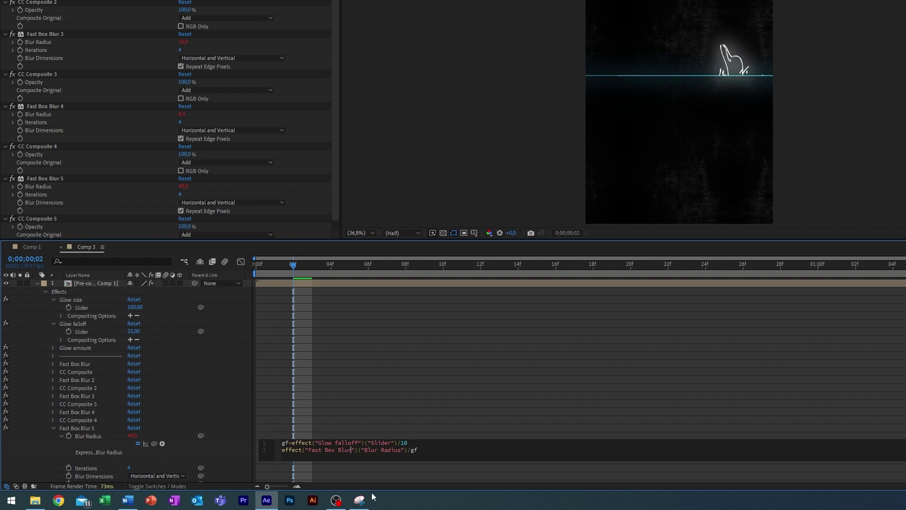
pyautogui.write('4')
pyautogui.click(397, 378)
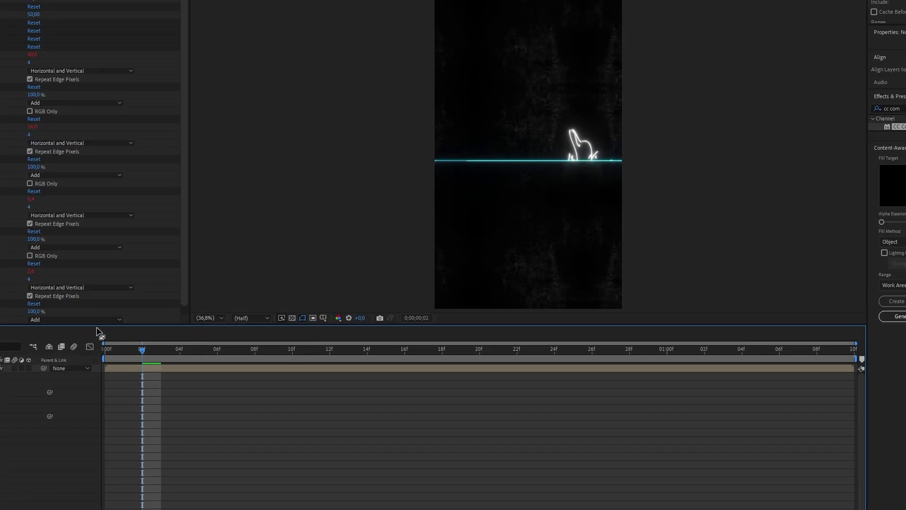
# - Enlarge the preview and scrub to frame 9 to view the dolphin's deeper glow
pyautogui.moveTo(98, 324); pyautogui.dragTo(95, 365)
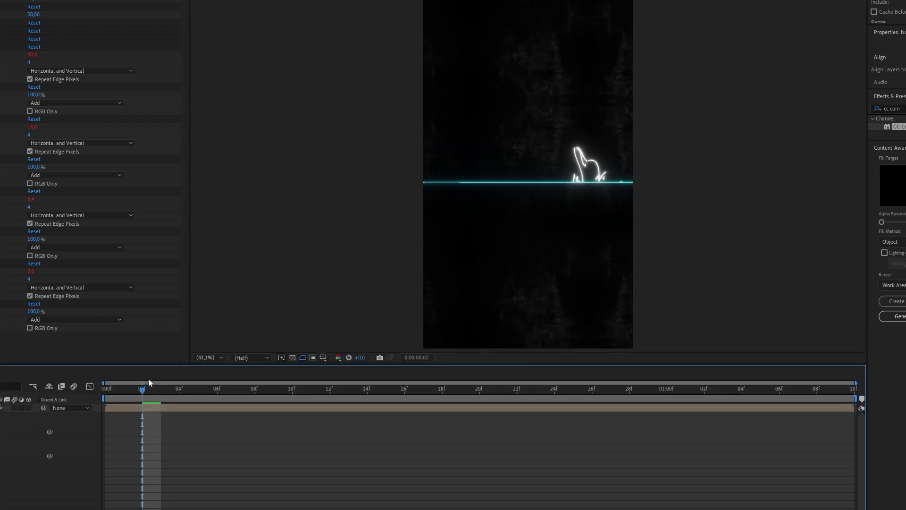
pyautogui.press('Home')
pyautogui.moveTo(108, 396); pyautogui.dragTo(268, 401)
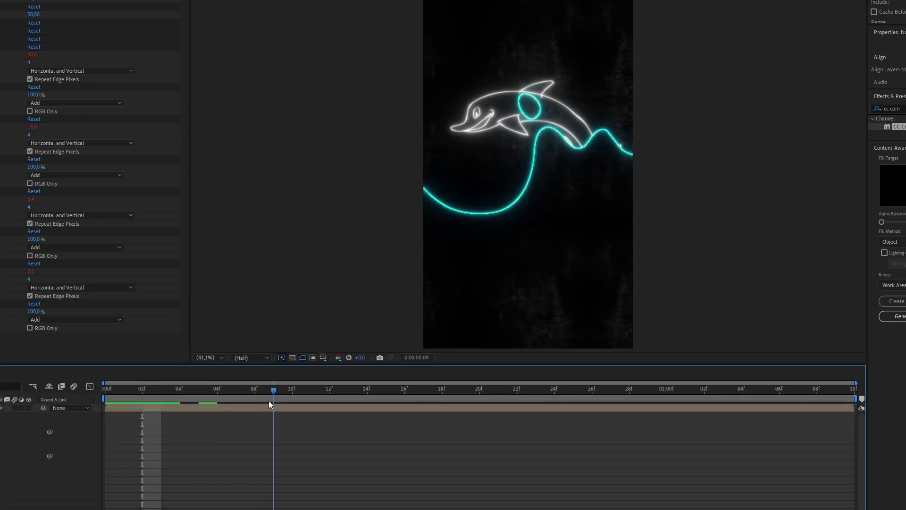
pyautogui.scroll(-4, 90, 188)
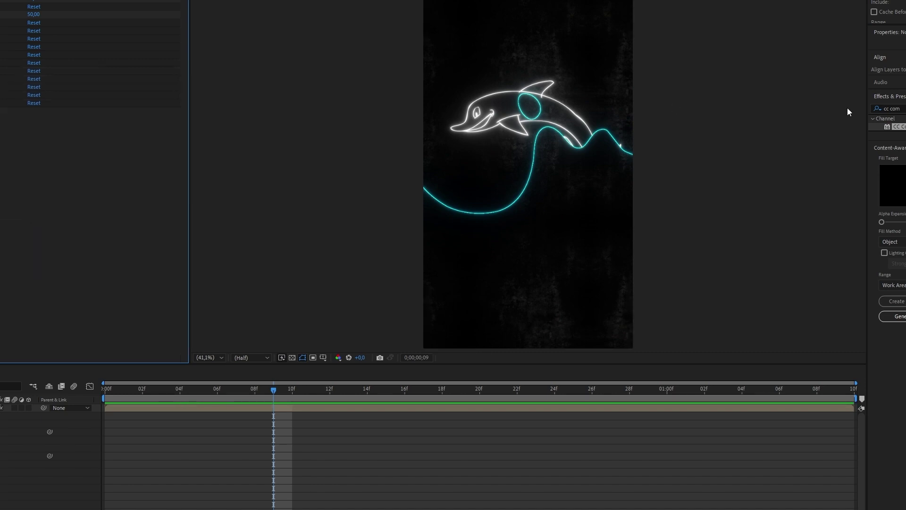
# - Search the effects for 'glo' and apply Glow to the dolphin layer
pyautogui.hotkey('ctrl', '5')
pyautogui.write('glow')
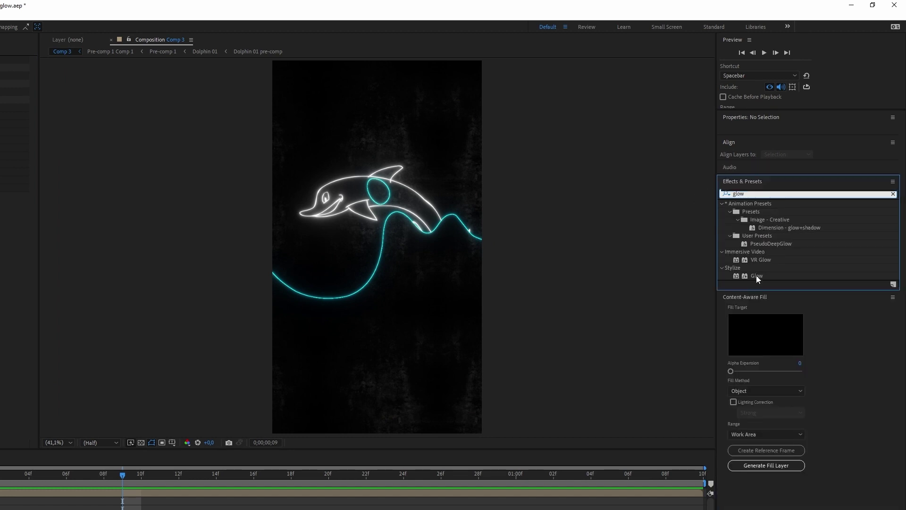
pyautogui.doubleClick(756, 276)
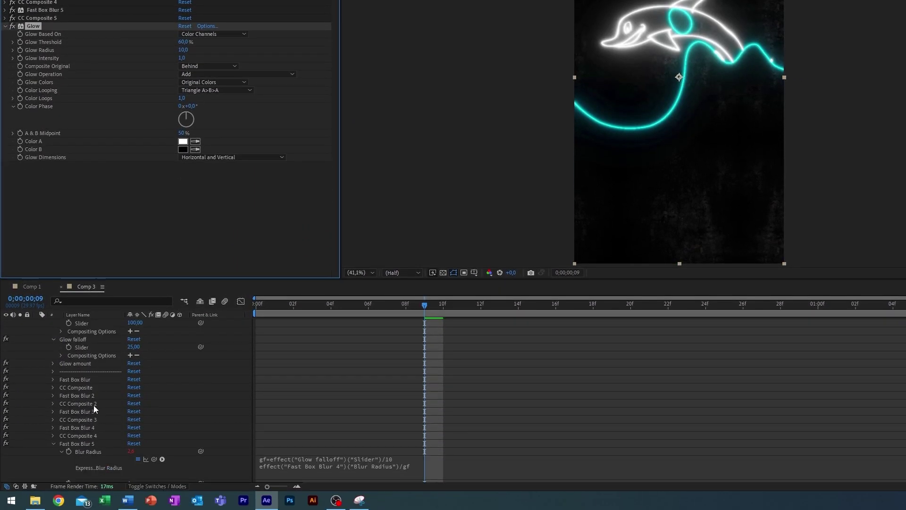
# - Collapse Fast Box Blur 5, rebalance the panels and expand Glow's properties, undoing stray keyframes
pyautogui.click(54, 443)
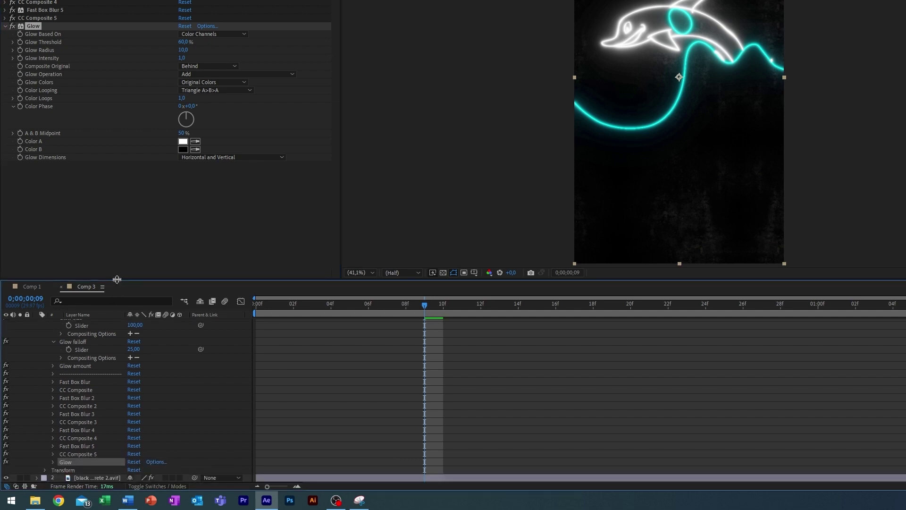
pyautogui.moveTo(116, 279); pyautogui.dragTo(134, 208)
pyautogui.click(52, 413)
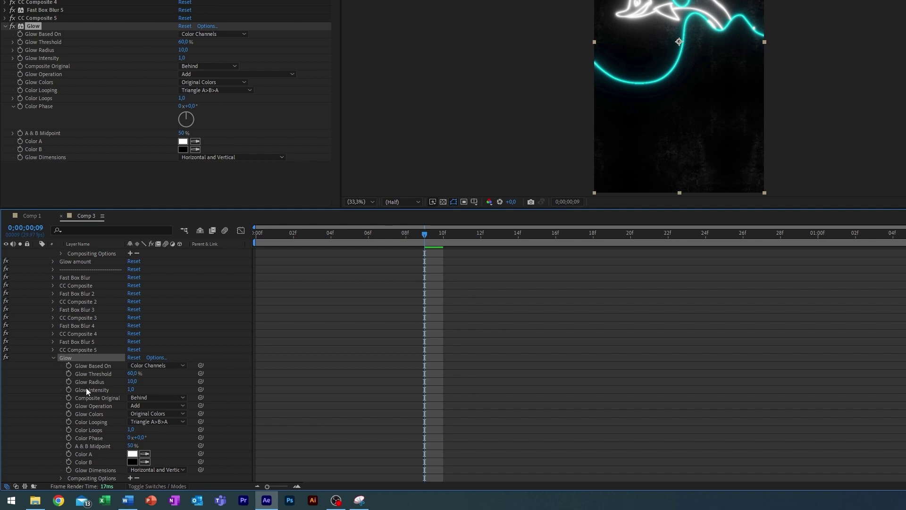
pyautogui.scroll(-1, 196, 325)
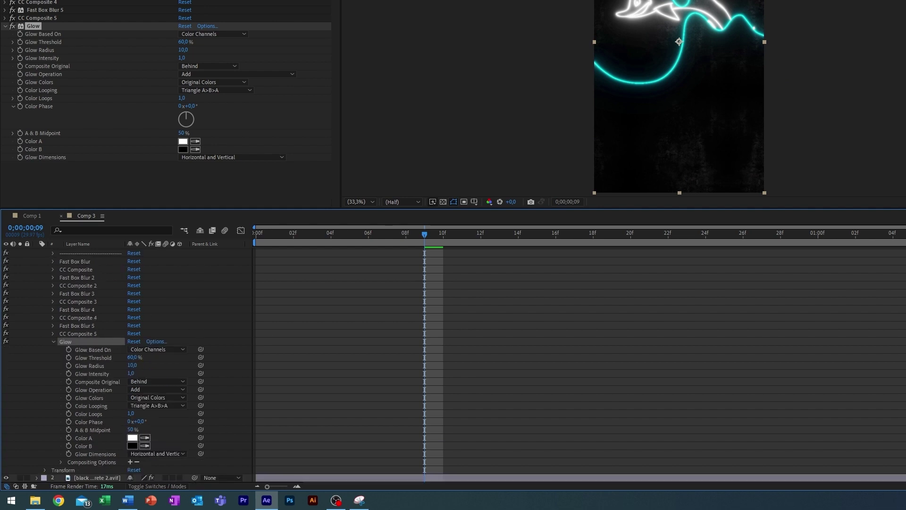
pyautogui.click(69, 365)
pyautogui.click(69, 358)
pyautogui.click(69, 349)
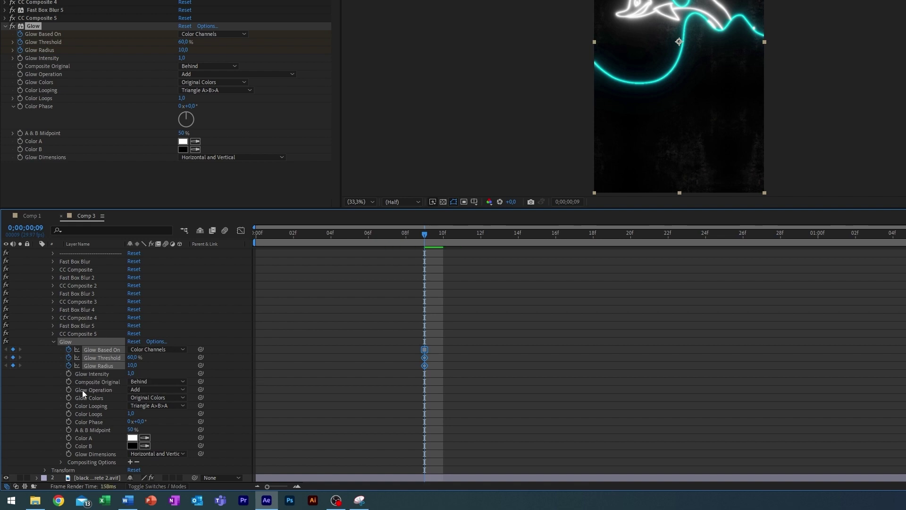
pyautogui.hotkey('ctrl', 'z')
pyautogui.hotkey('ctrl', 'z')
pyautogui.hotkey('ctrl', 'z')
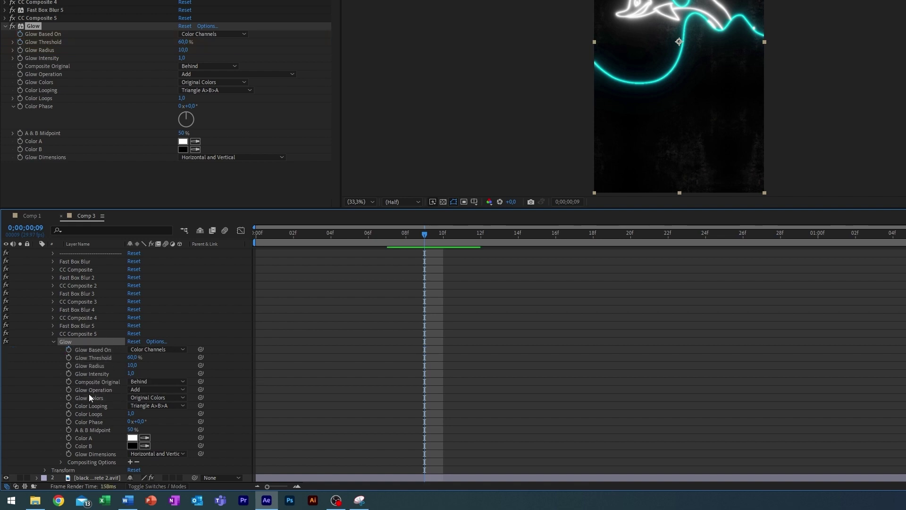
# - Link Glow Radius to the Glow size slider and Glow Intensity to Glow amount by expression
pyautogui.click(102, 367)
pyautogui.moveTo(200, 365); pyautogui.dragTo(83, 275)
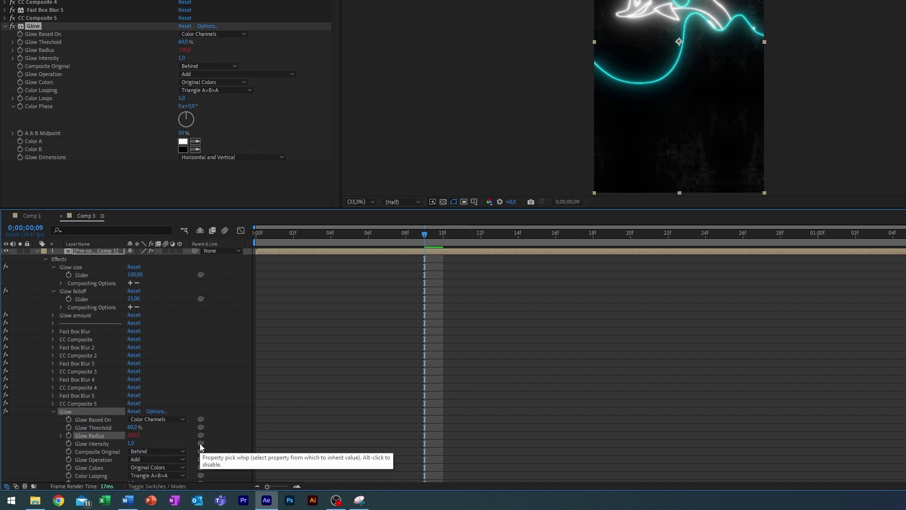
pyautogui.moveTo(200, 443); pyautogui.dragTo(81, 323)
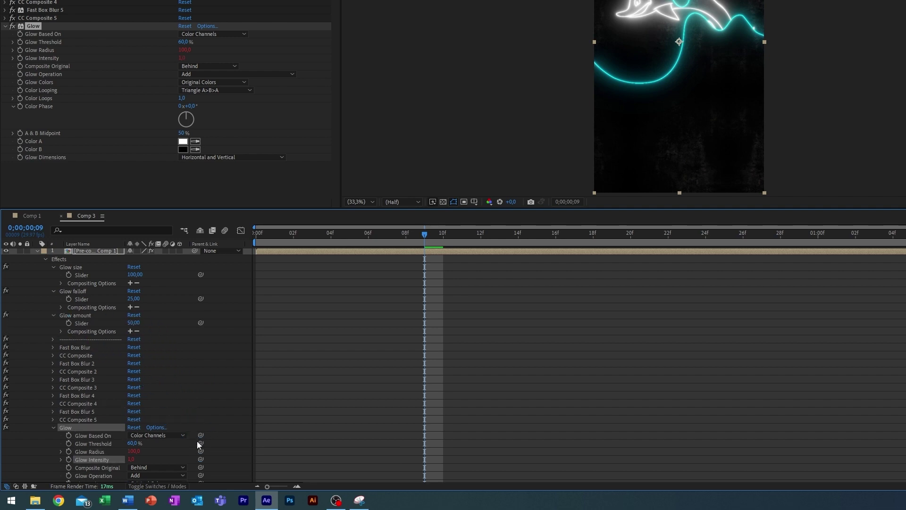
pyautogui.moveTo(199, 460); pyautogui.dragTo(84, 323)
pyautogui.click(61, 460)
pyautogui.scroll(-1, 327, 432)
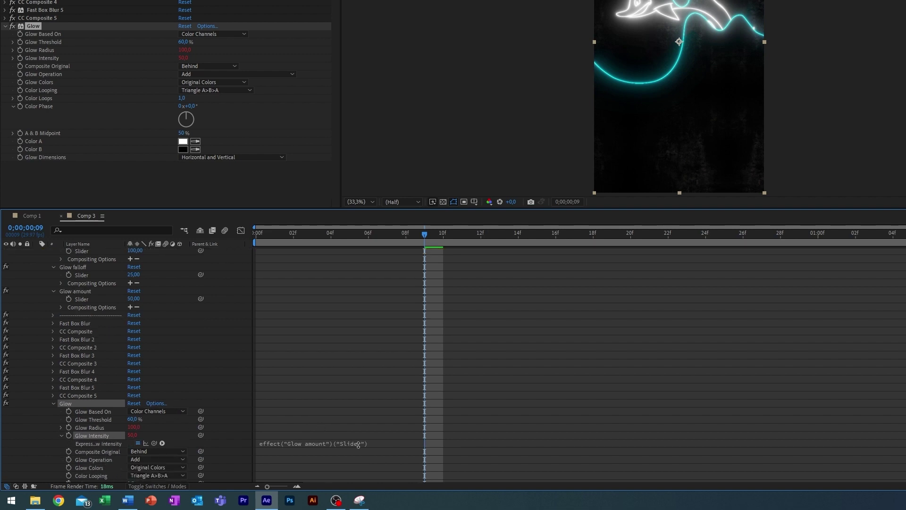
pyautogui.click(370, 452)
pyautogui.click(346, 444)
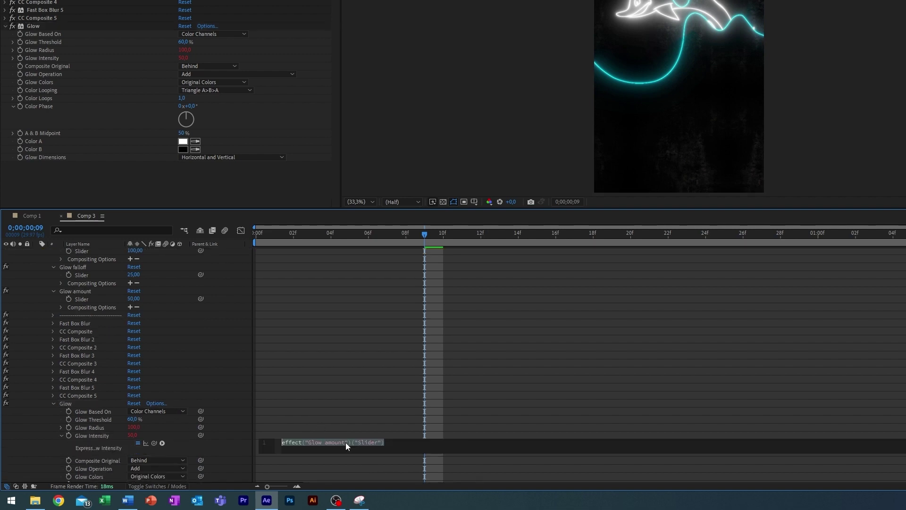
pyautogui.click(368, 370)
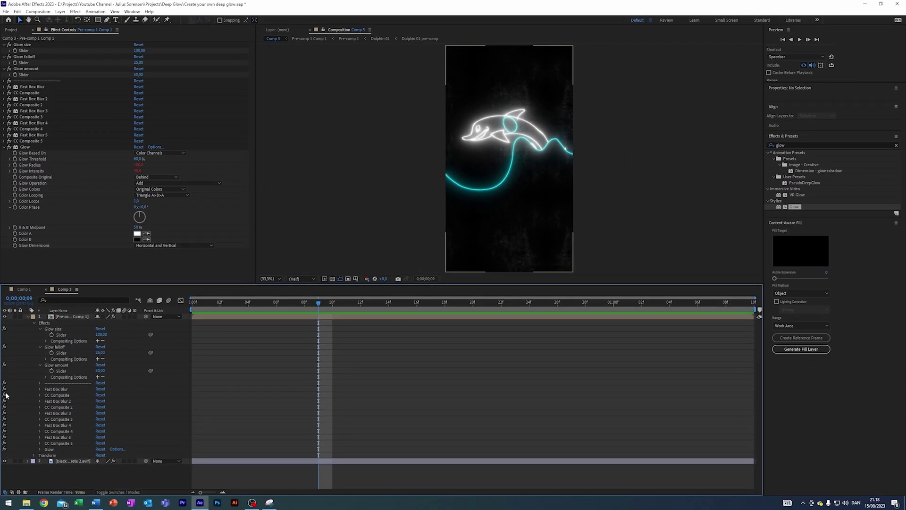
# - Toggle the first Fast Box Blur off and on to compare the glow
pyautogui.click(3, 388)
pyautogui.click(4, 388)
pyautogui.click(3, 388)
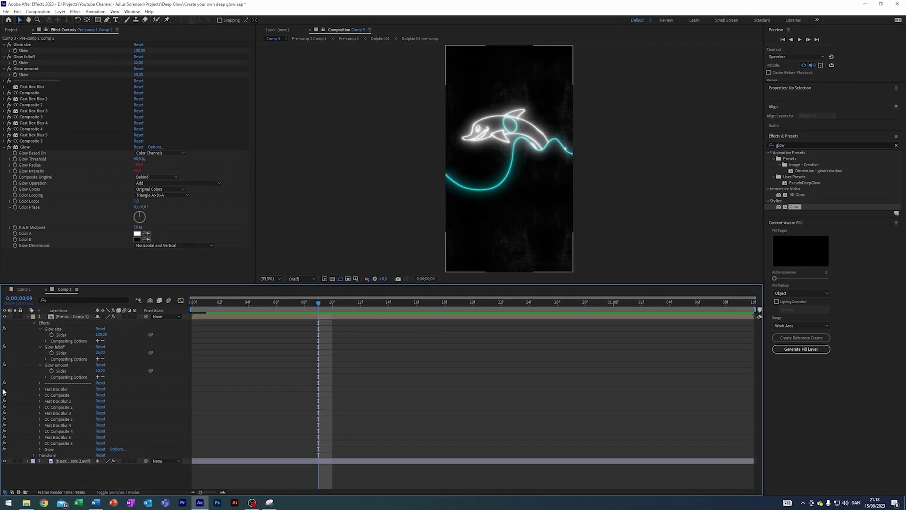
pyautogui.click(4, 389)
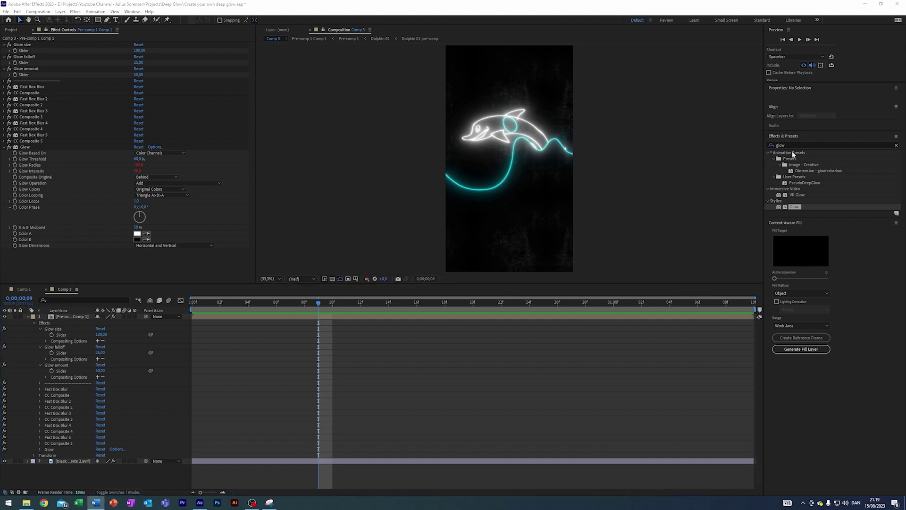
# - Add Levels to the dolphin layer, set Channel to Alpha and Alpha Input White to 209
pyautogui.doubleClick(781, 145)
pyautogui.write('leve')
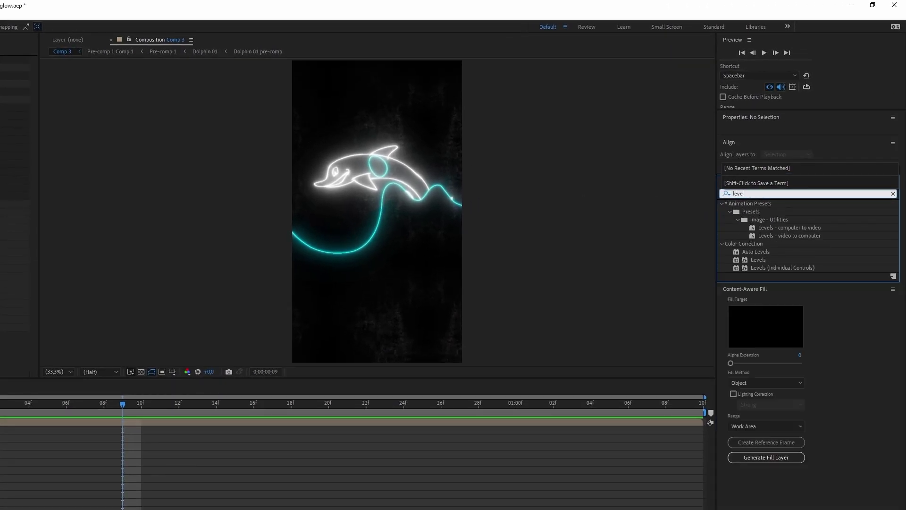
pyautogui.write('l')
pyautogui.moveTo(763, 259); pyautogui.dragTo(302, 212)
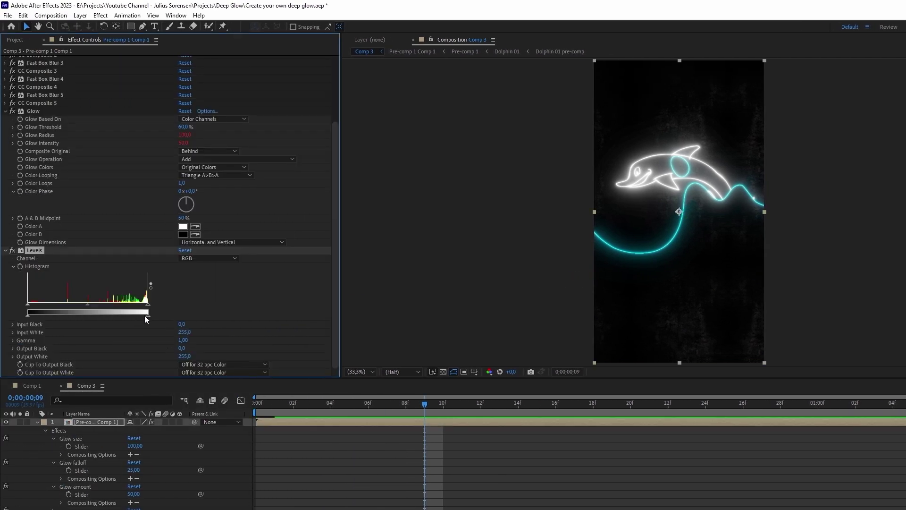
pyautogui.click(205, 259)
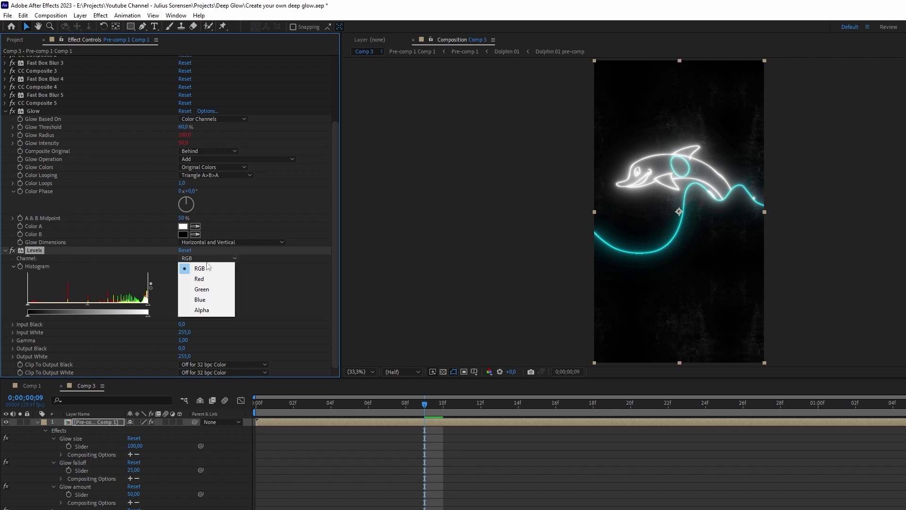
pyautogui.click(210, 310)
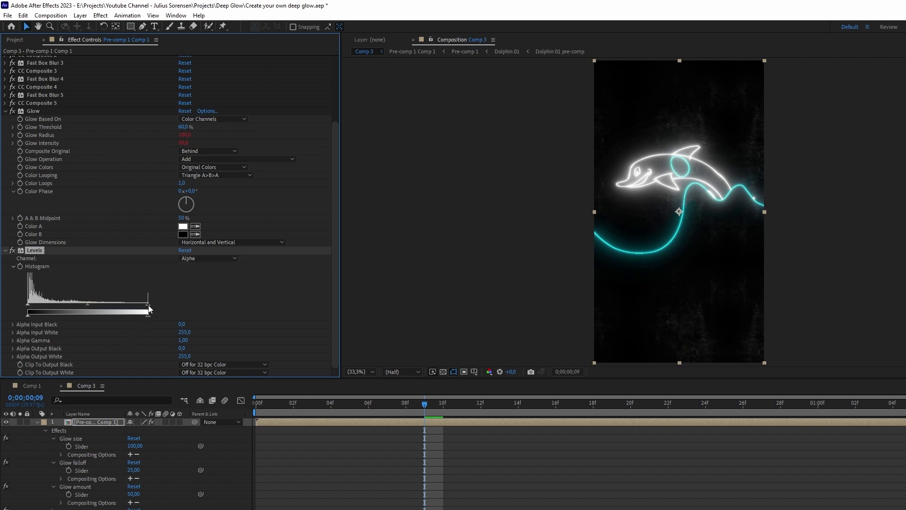
pyautogui.moveTo(150, 309); pyautogui.dragTo(127, 310)
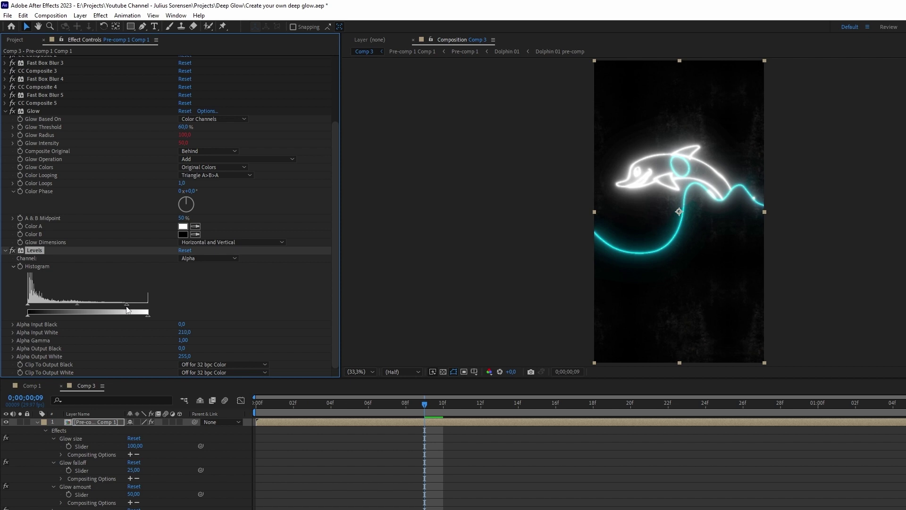
# - Try a Glow size of 40, revert it to 100, and collapse all layer properties
pyautogui.click(6, 111)
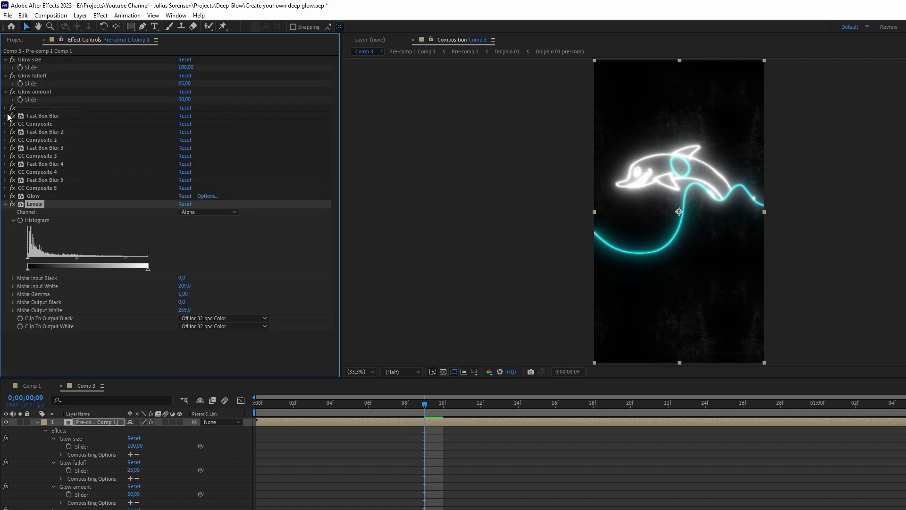
pyautogui.click(188, 67)
pyautogui.write('40')
pyautogui.press('Return')
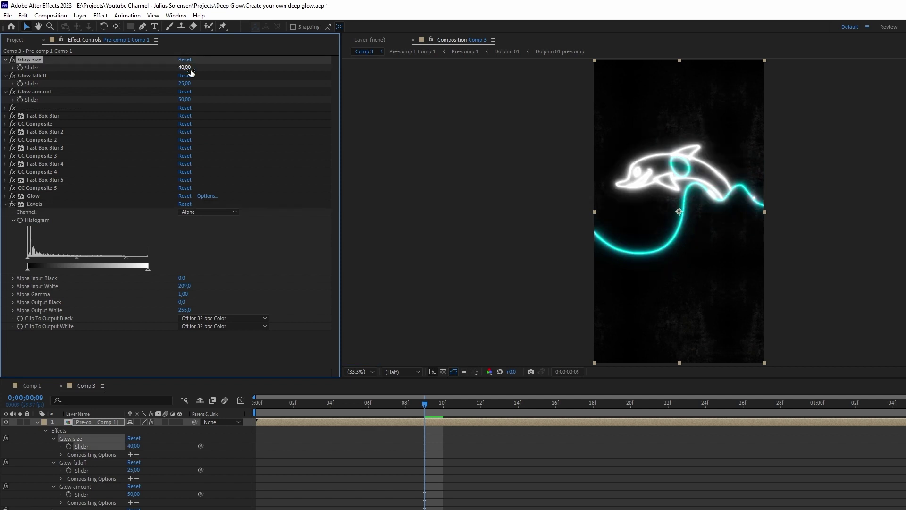
pyautogui.hotkey('ctrl', 'z')
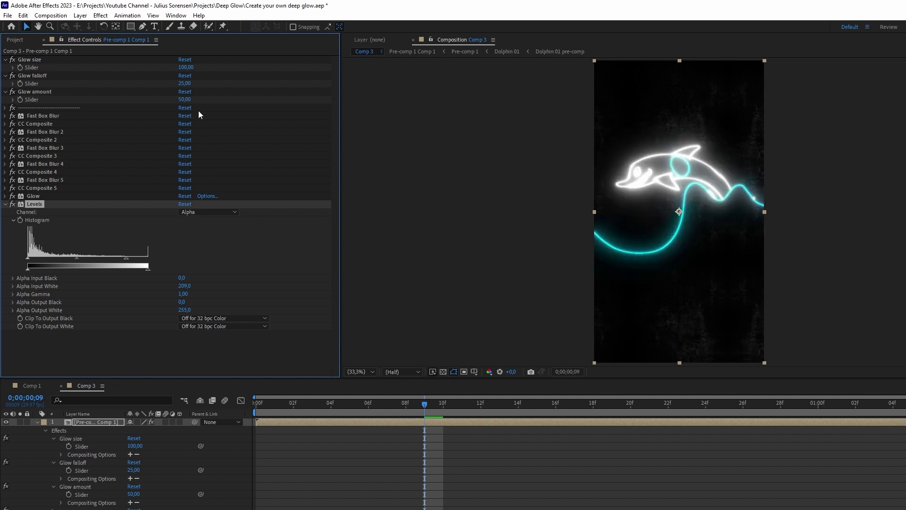
pyautogui.click(379, 146)
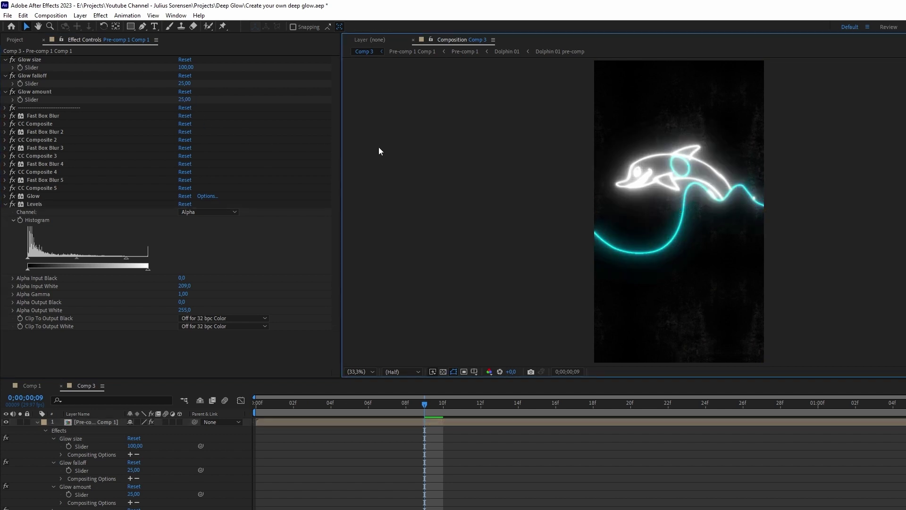
pyautogui.press('u')
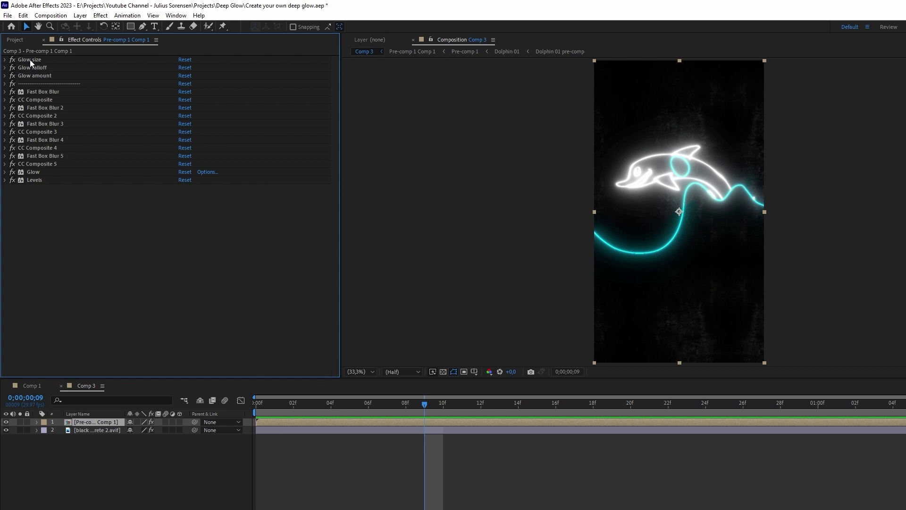
# - Save the effects from Glow size through Levels as preset PseudoDeepGlow, replacing the existing file
pyautogui.click(30, 60)
pyautogui.keyDown('shift'); pyautogui.click(32, 178); pyautogui.keyUp('shift')
pyautogui.click(127, 15)
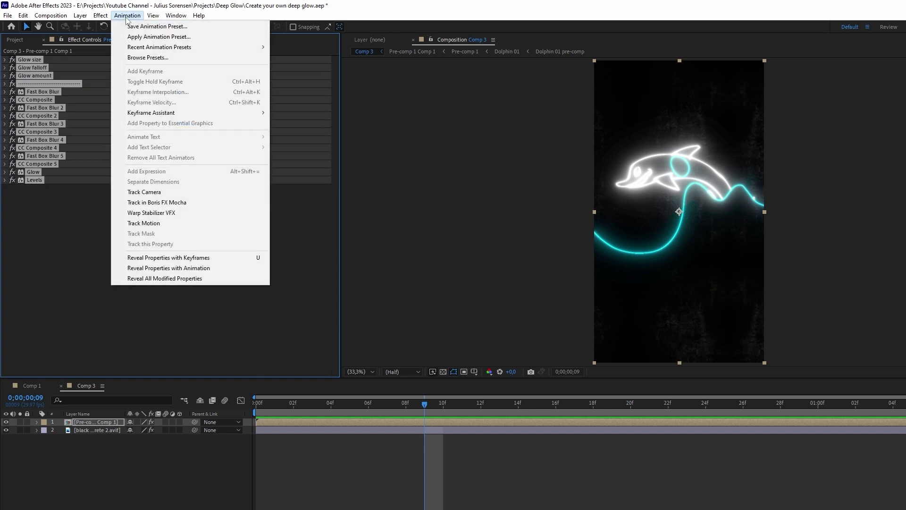
pyautogui.click(142, 26)
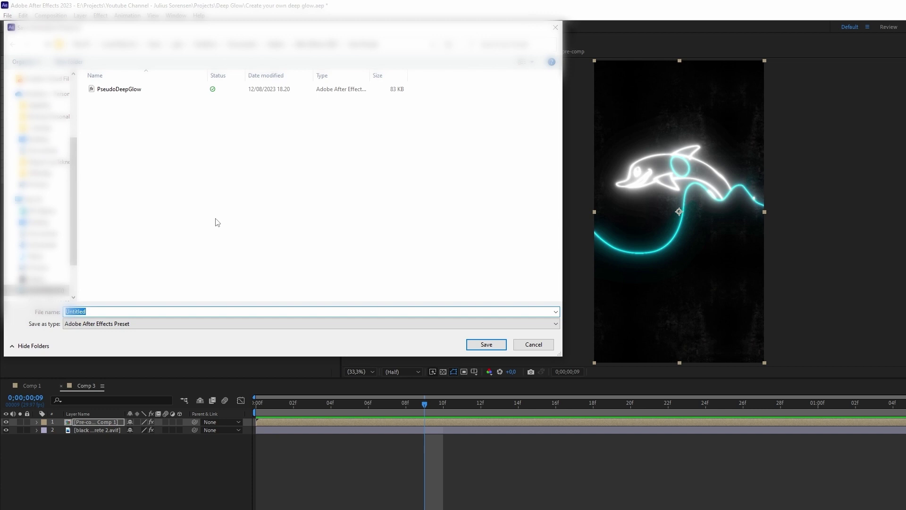
pyautogui.click(137, 92)
pyautogui.click(486, 344)
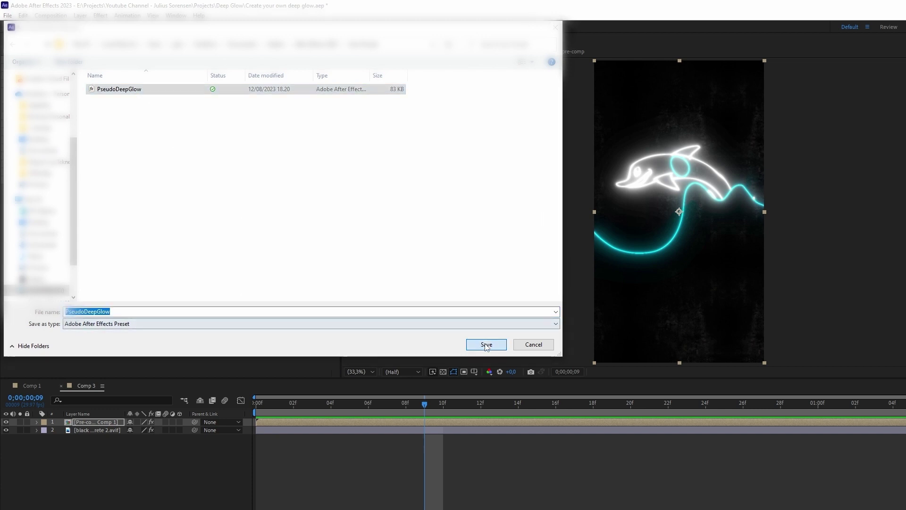
pyautogui.click(629, 335)
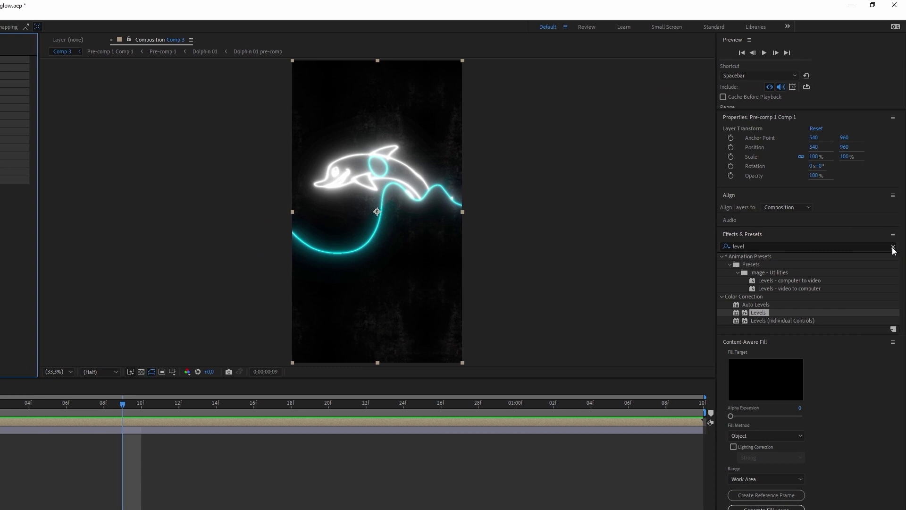
# - Clear the Levels search and apply PseudoDeepGlow from Animation Presets > User Presets
pyautogui.click(896, 247)
pyautogui.click(722, 256)
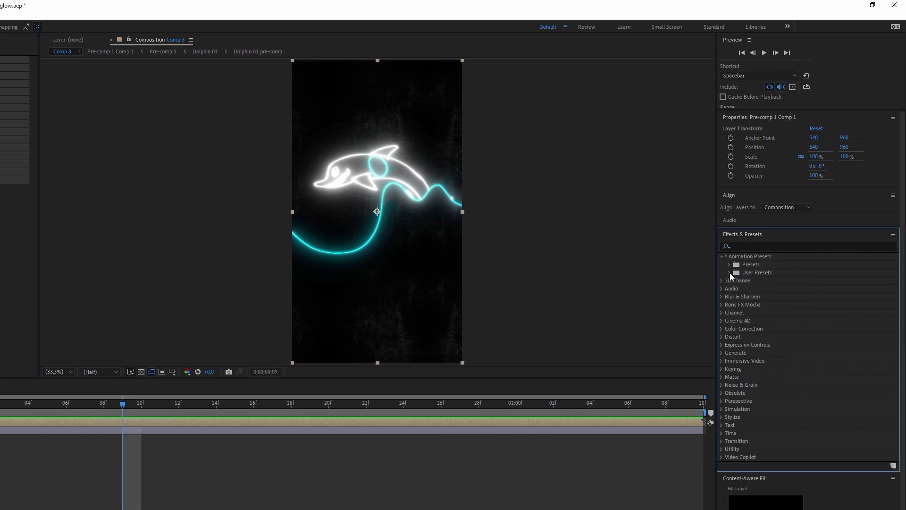
pyautogui.click(730, 272)
pyautogui.doubleClick(769, 280)
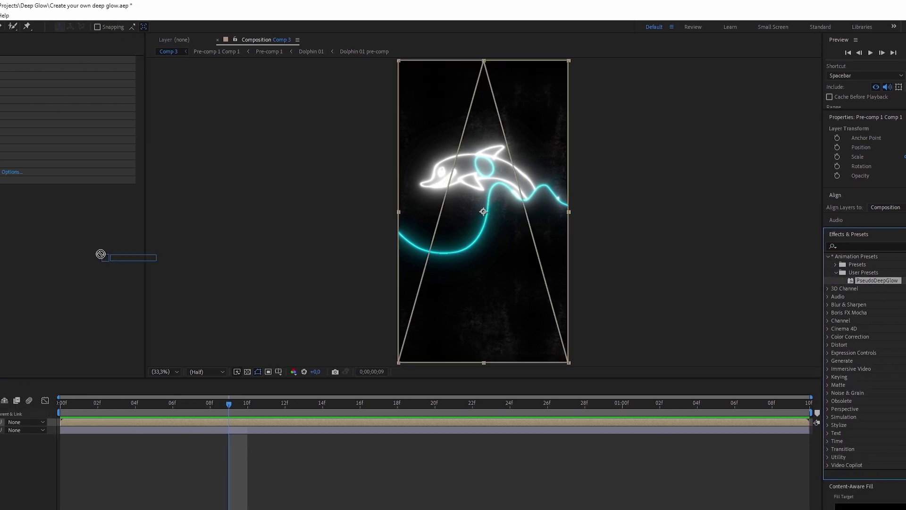